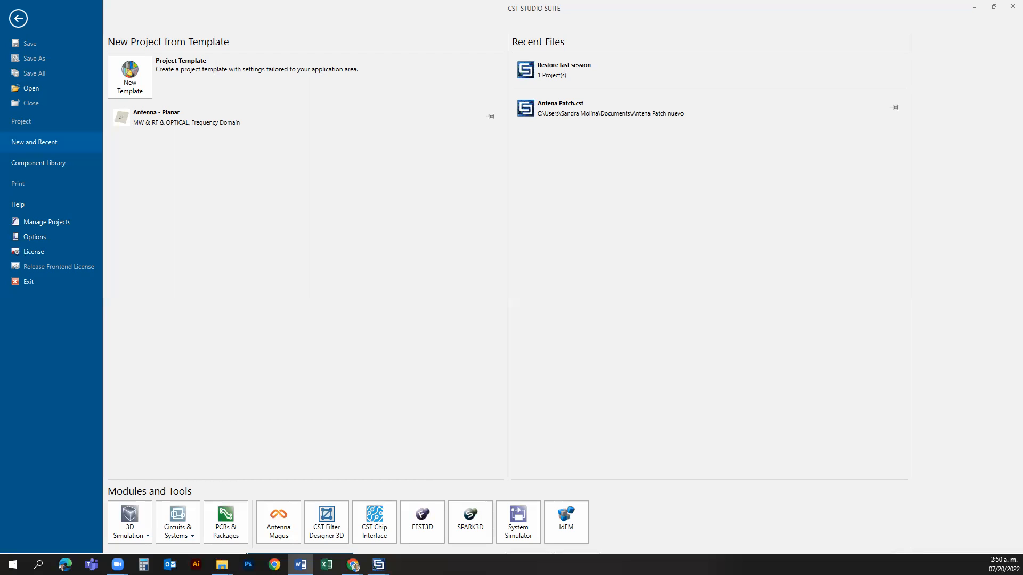
- Try a new project template for Microwaves & RF/Optical antennas with the Planar (Patch, Slot, etc.) workflow
{"action": "left_click", "coordinate": [973, 6]}
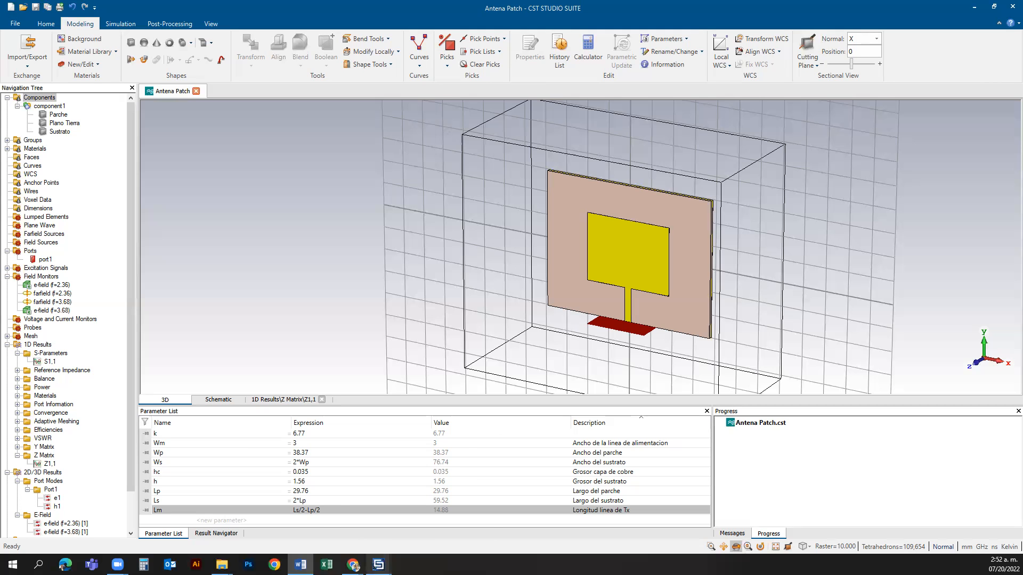
{"action": "mouse_move", "coordinate": [378, 564]}
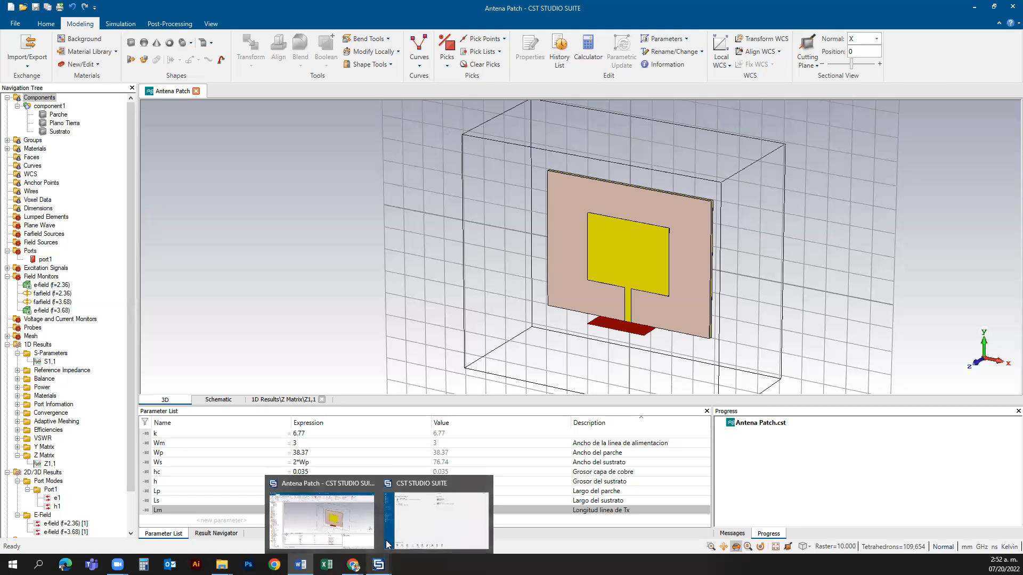
{"action": "left_click", "coordinate": [410, 521]}
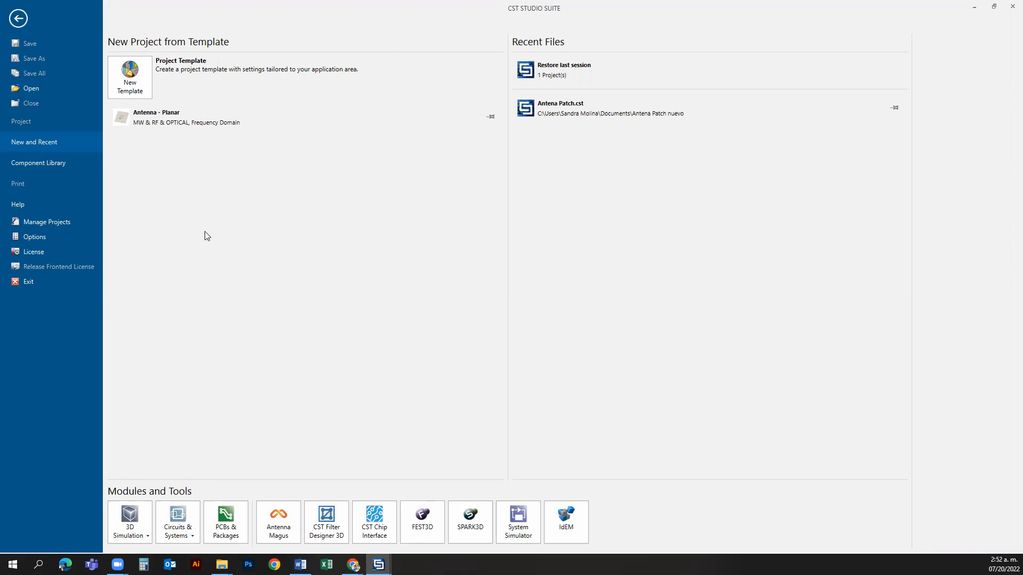
{"action": "mouse_move", "coordinate": [122, 78]}
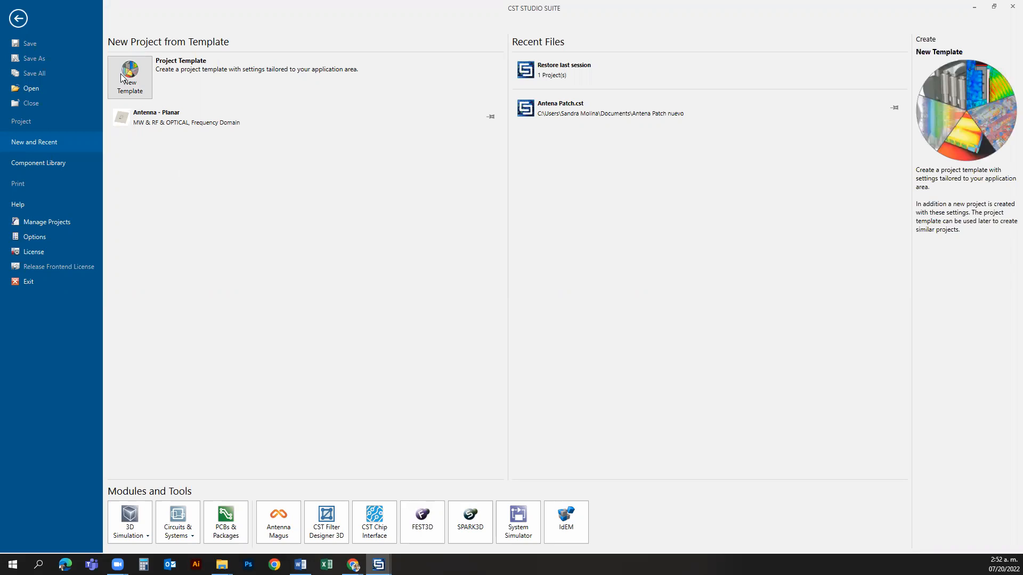
{"action": "left_click", "coordinate": [121, 77]}
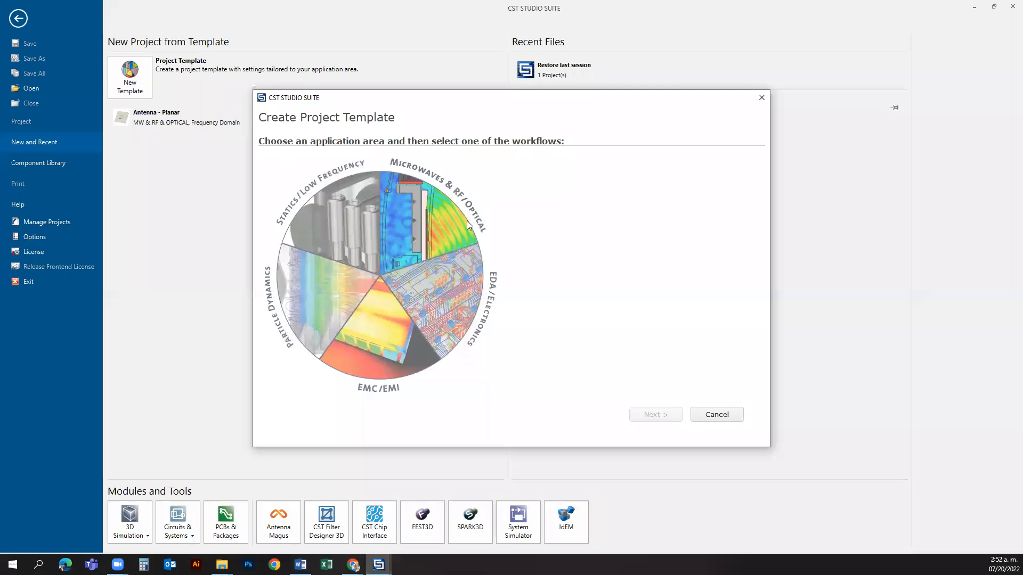
{"action": "left_click", "coordinate": [410, 212]}
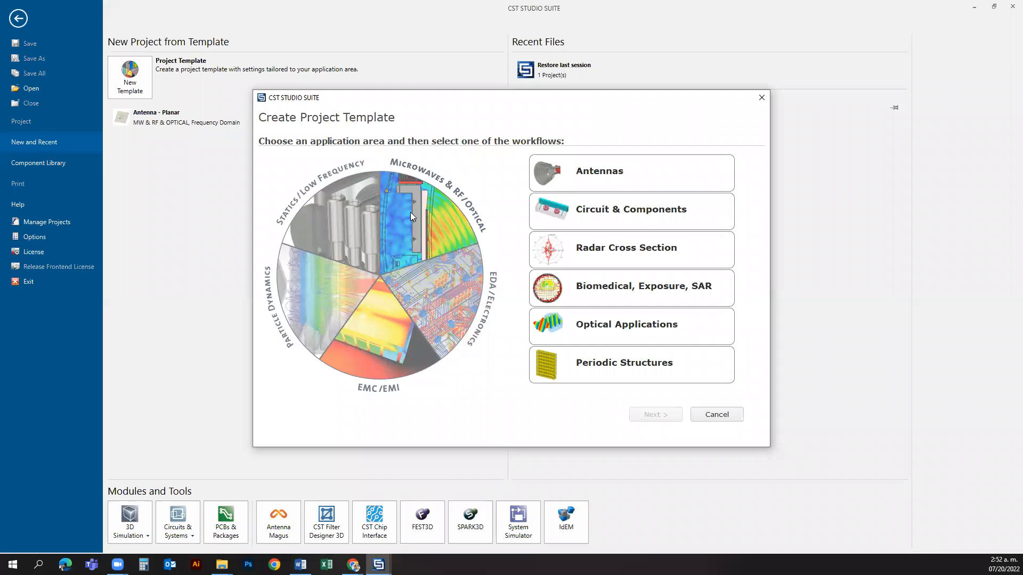
{"action": "left_click", "coordinate": [595, 180]}
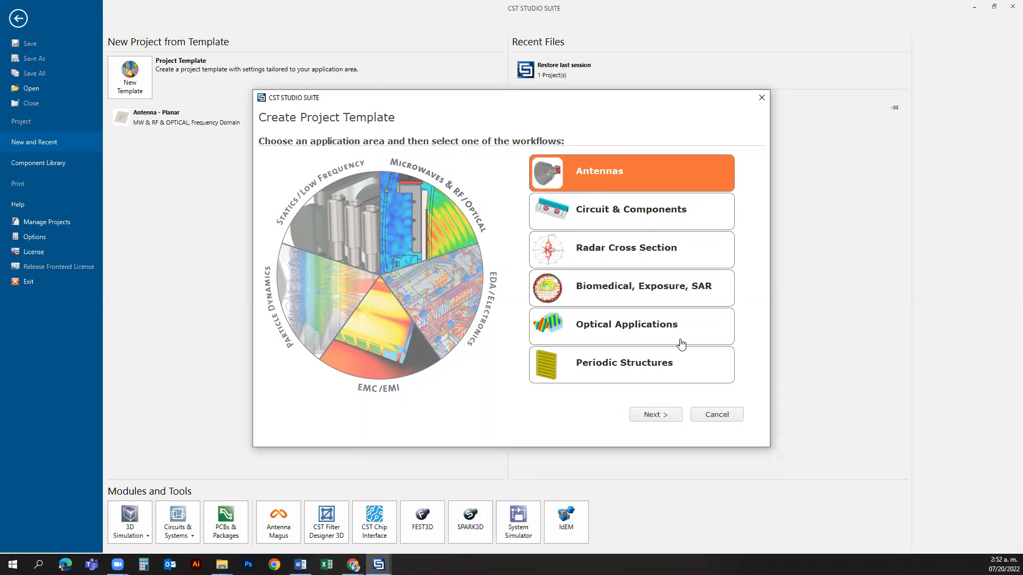
{"action": "left_click", "coordinate": [652, 416]}
{"action": "left_click", "coordinate": [653, 414]}
{"action": "left_click", "coordinate": [438, 200]}
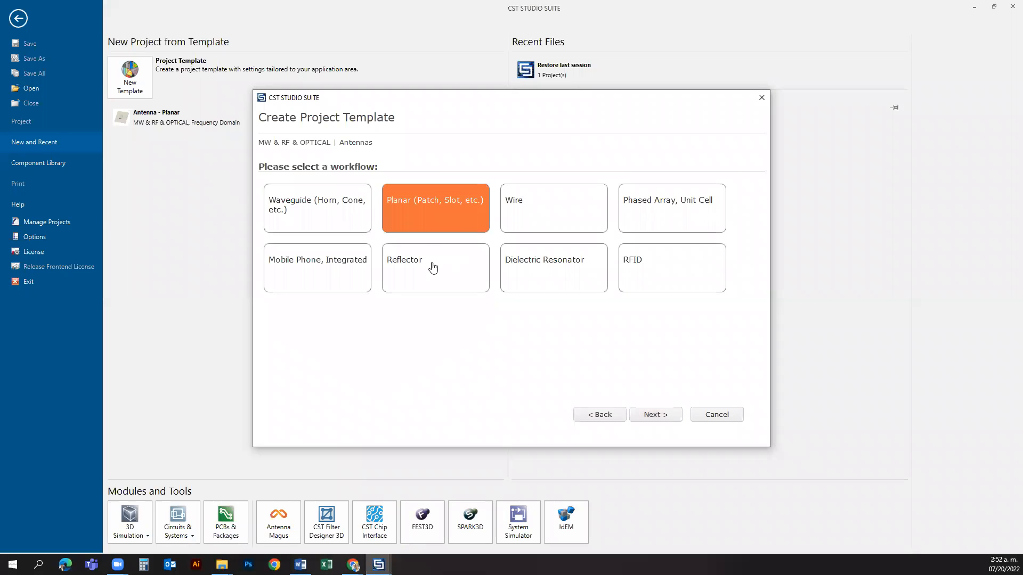
{"action": "left_click", "coordinate": [646, 419]}
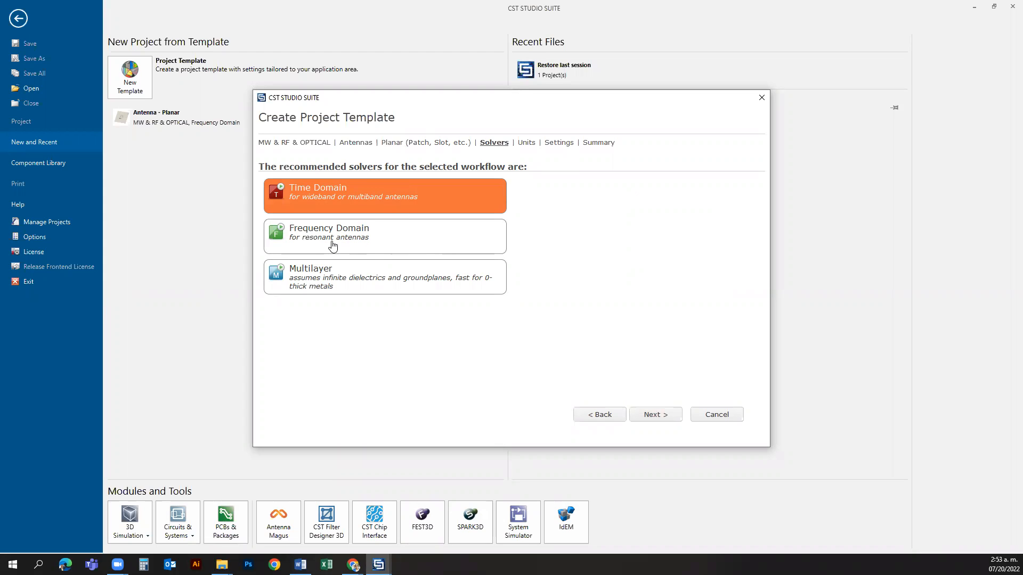
- Try the Frequency Domain solver with units mm, GHz, ns and Kelvin, and close the template wizard at the frequency settings
{"action": "left_click", "coordinate": [276, 238]}
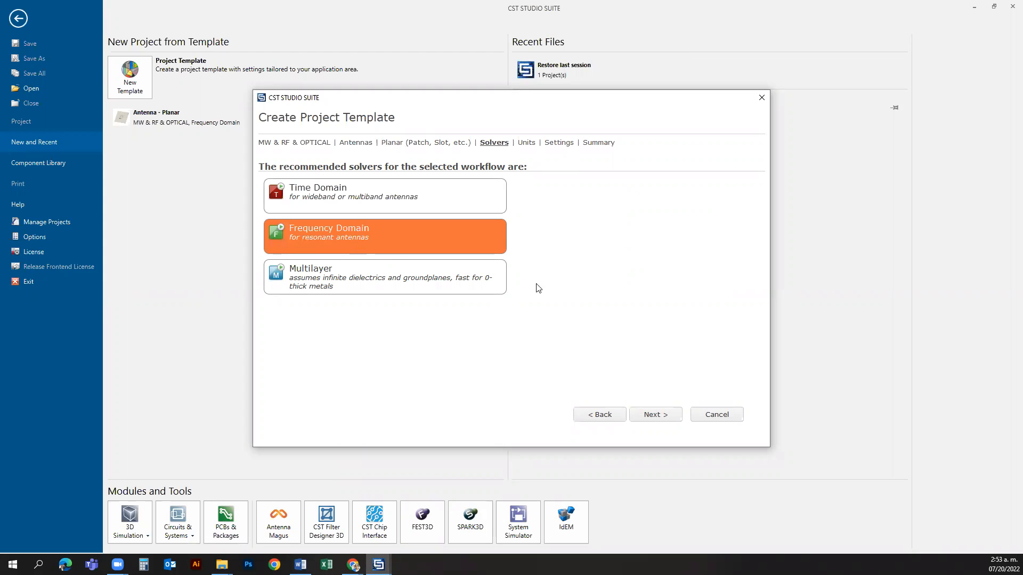
{"action": "left_click", "coordinate": [651, 414]}
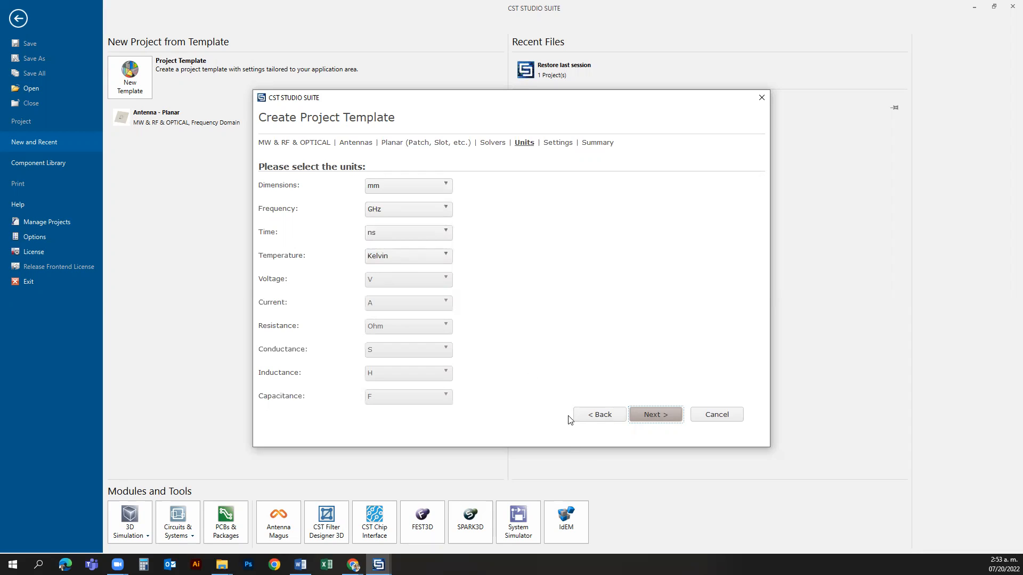
{"action": "left_click", "coordinate": [646, 417]}
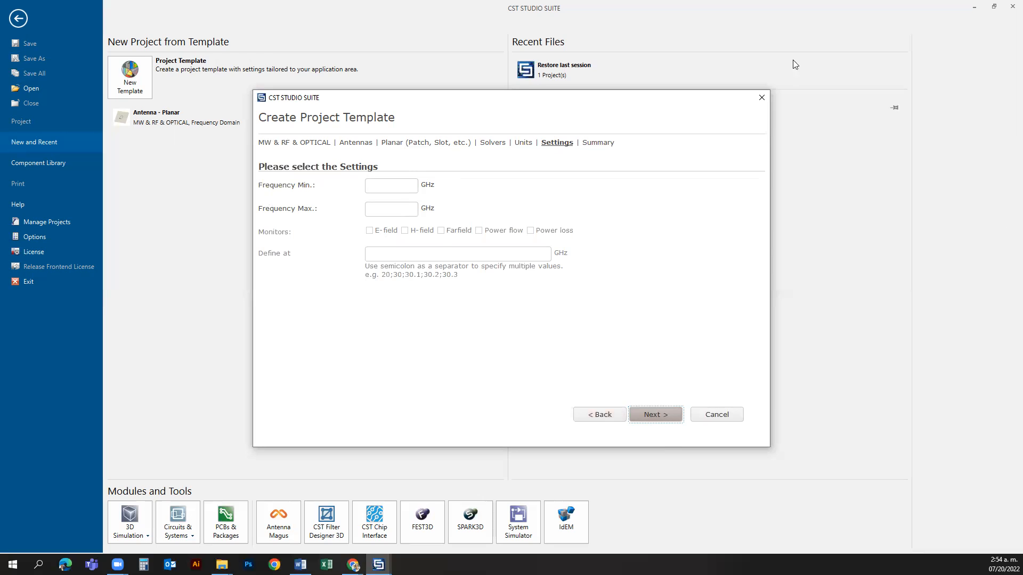
{"action": "left_click", "coordinate": [761, 98]}
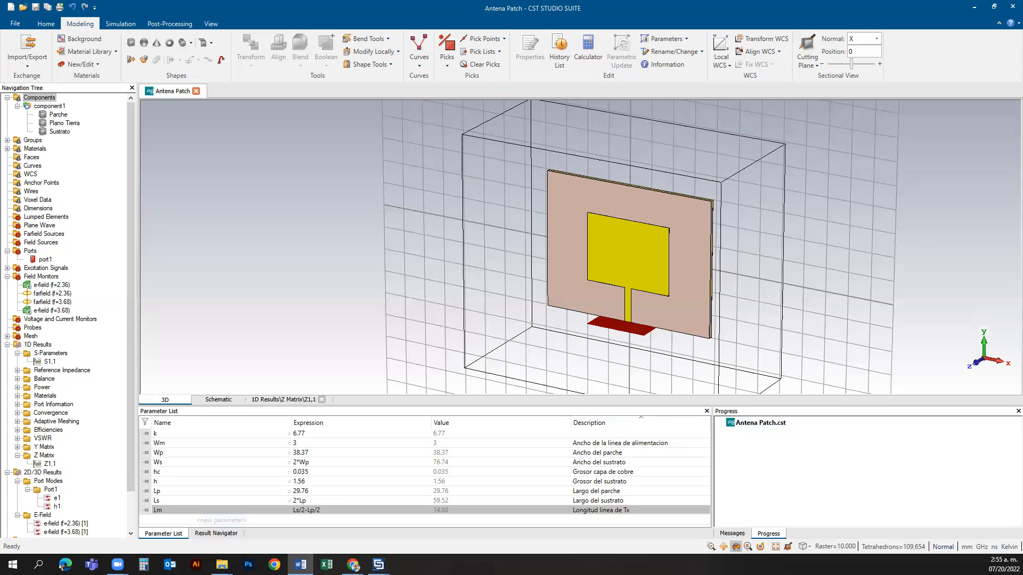
- Inspect the material properties of the Parche, Sustrato and Plano Tierra solids, and return to the view of all components
{"action": "left_click", "coordinate": [57, 115]}
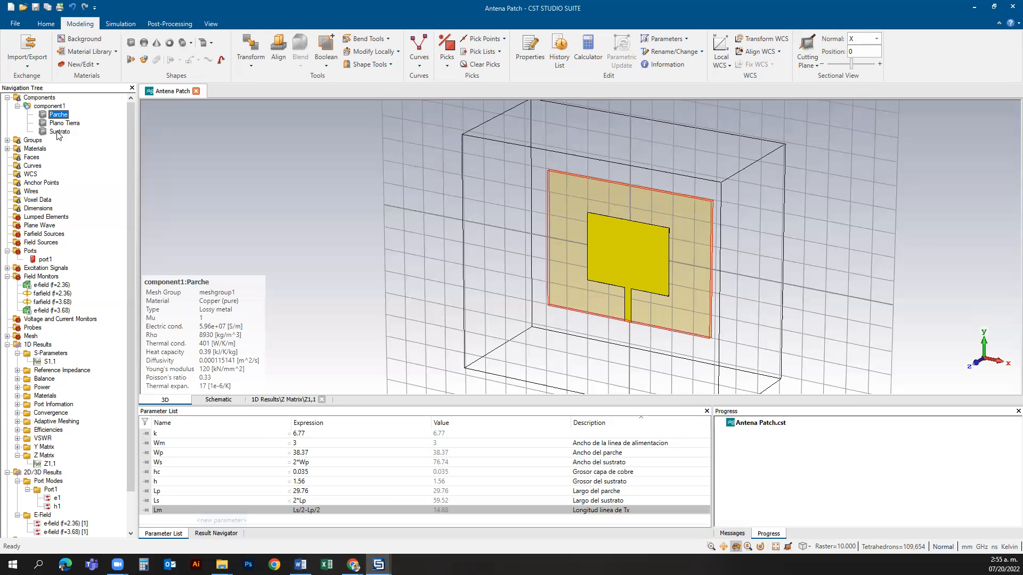
{"action": "left_click", "coordinate": [56, 132]}
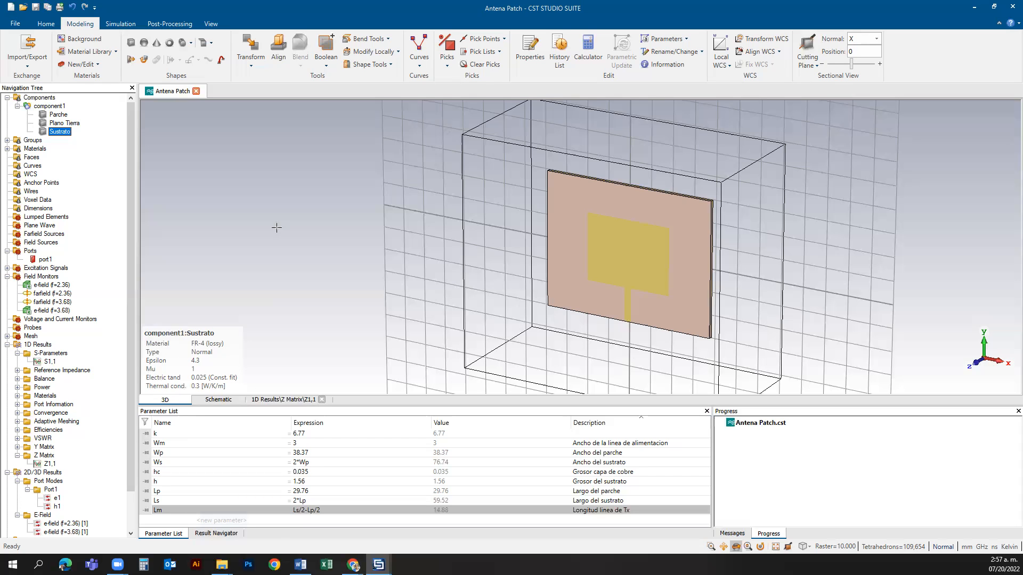
{"action": "left_click", "coordinate": [56, 132]}
{"action": "left_click", "coordinate": [59, 115]}
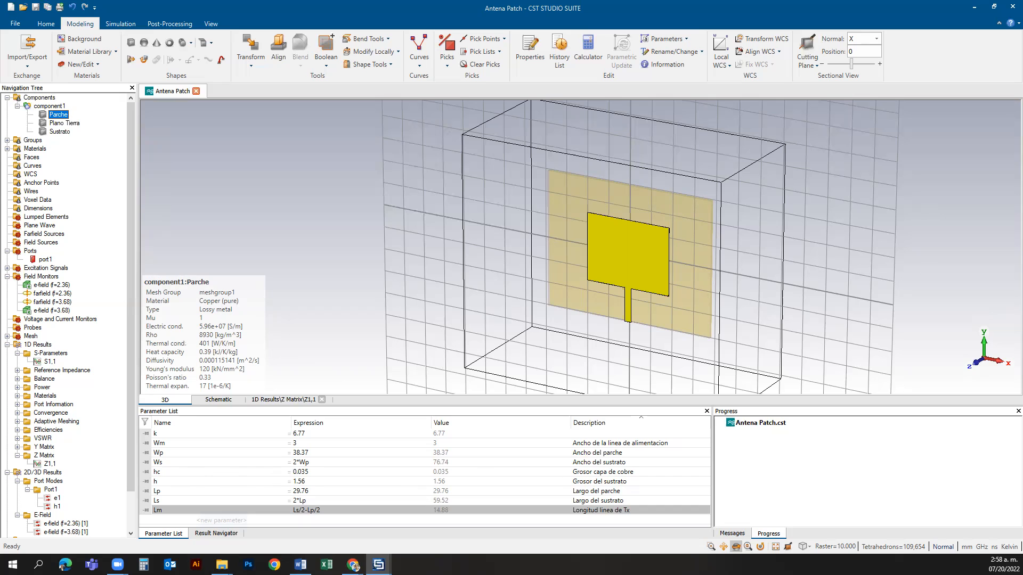
{"action": "left_click", "coordinate": [61, 123]}
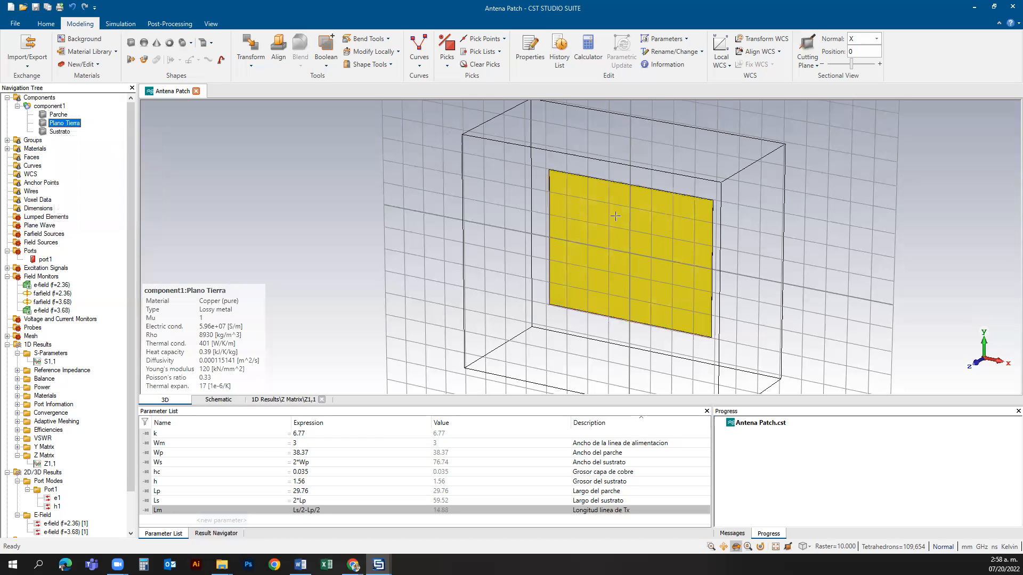
{"action": "left_click", "coordinate": [72, 126]}
{"action": "left_click", "coordinate": [47, 107]}
{"action": "left_click", "coordinate": [43, 98]}
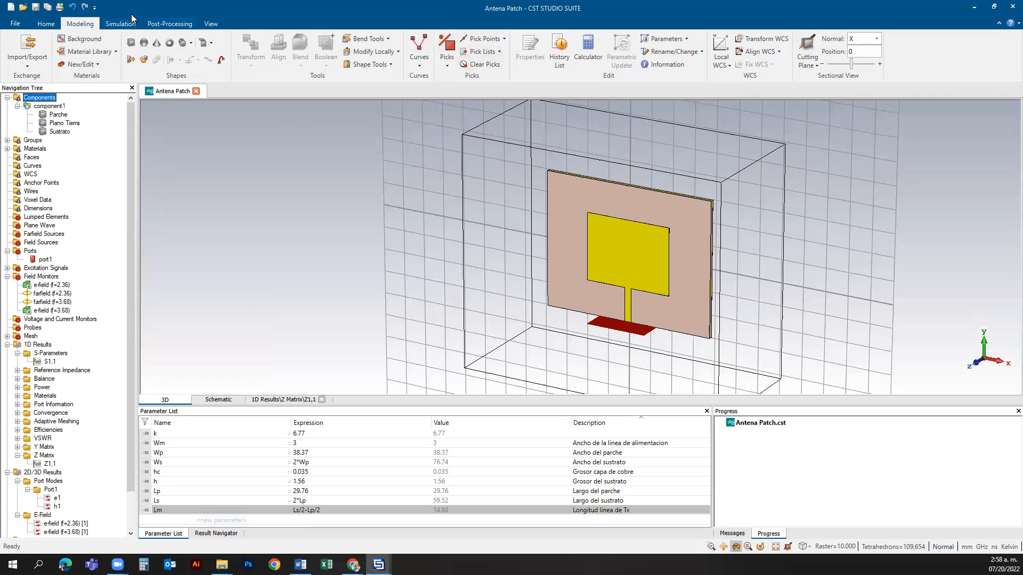
{"action": "left_click", "coordinate": [51, 26]}
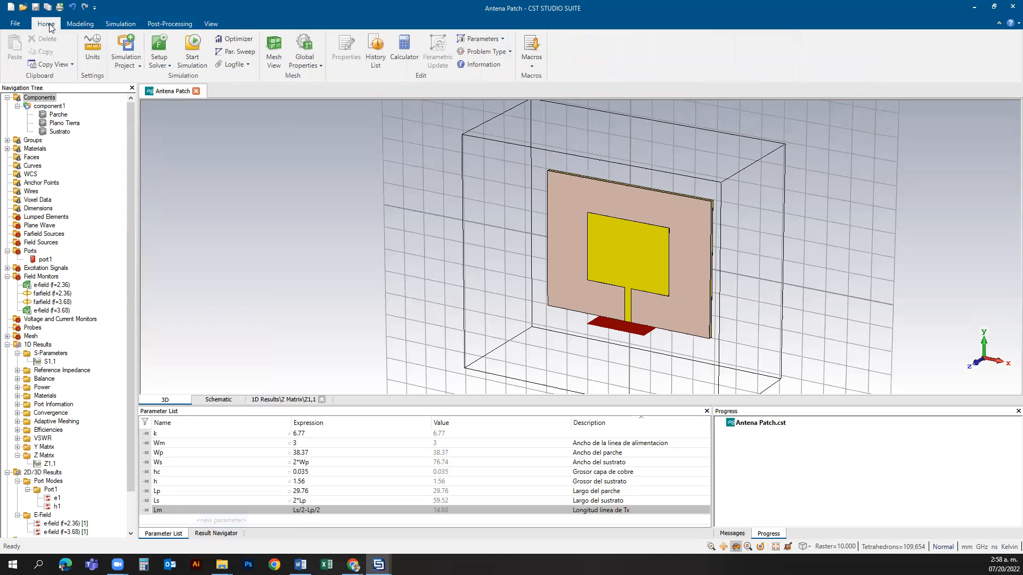
{"action": "left_click", "coordinate": [537, 65]}
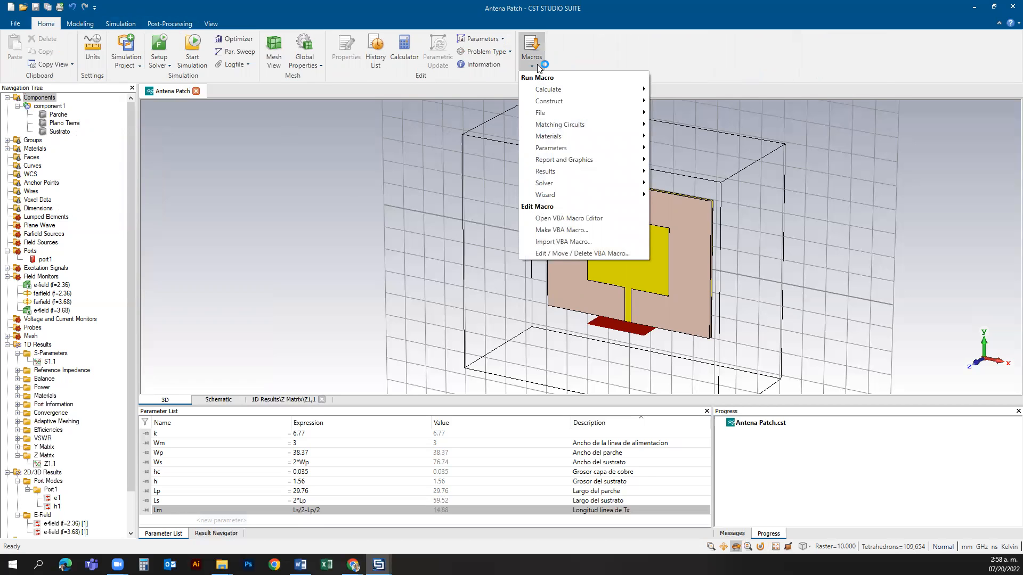
{"action": "mouse_move", "coordinate": [586, 183]}
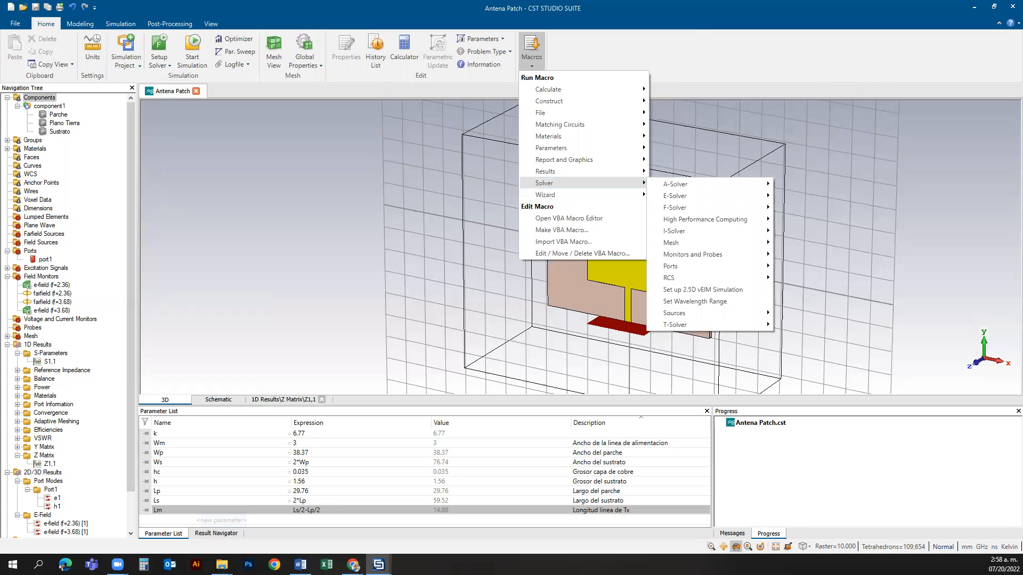
{"action": "key", "text": "Escape"}
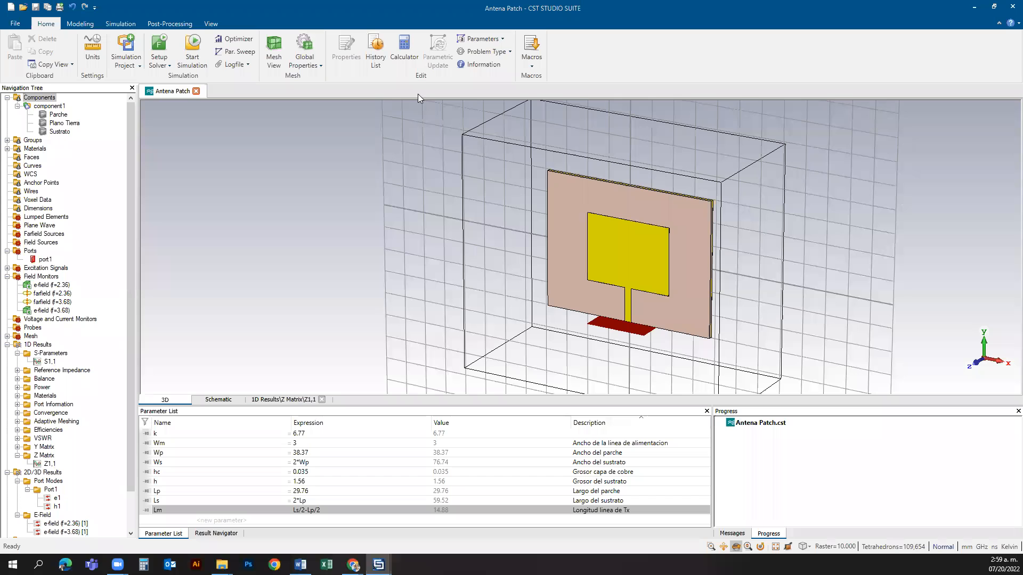
- Start the analytical line impedance calculation macro and choose Thick Microstrip as the line type
{"action": "left_click", "coordinate": [533, 49]}
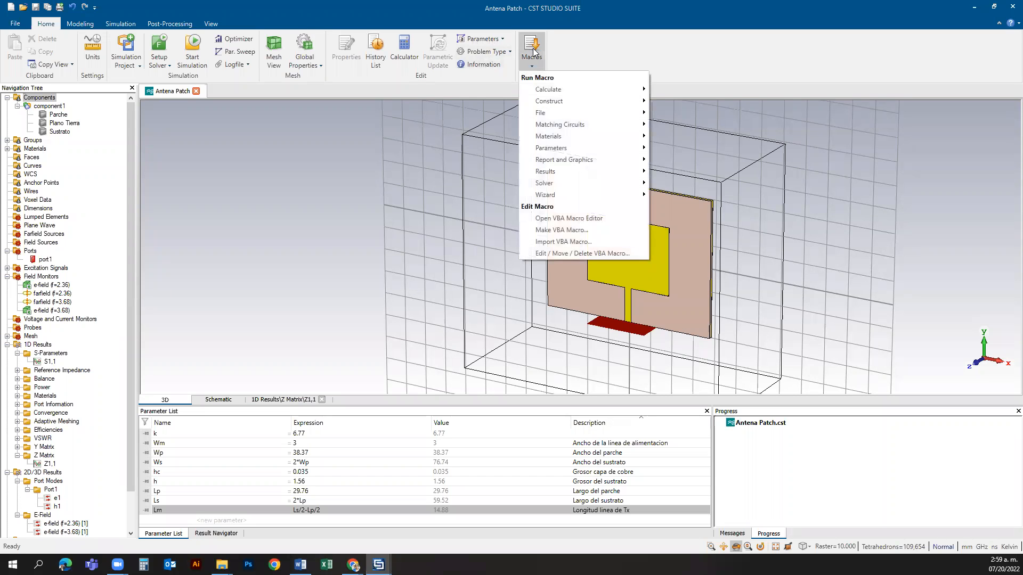
{"action": "mouse_move", "coordinate": [563, 93]}
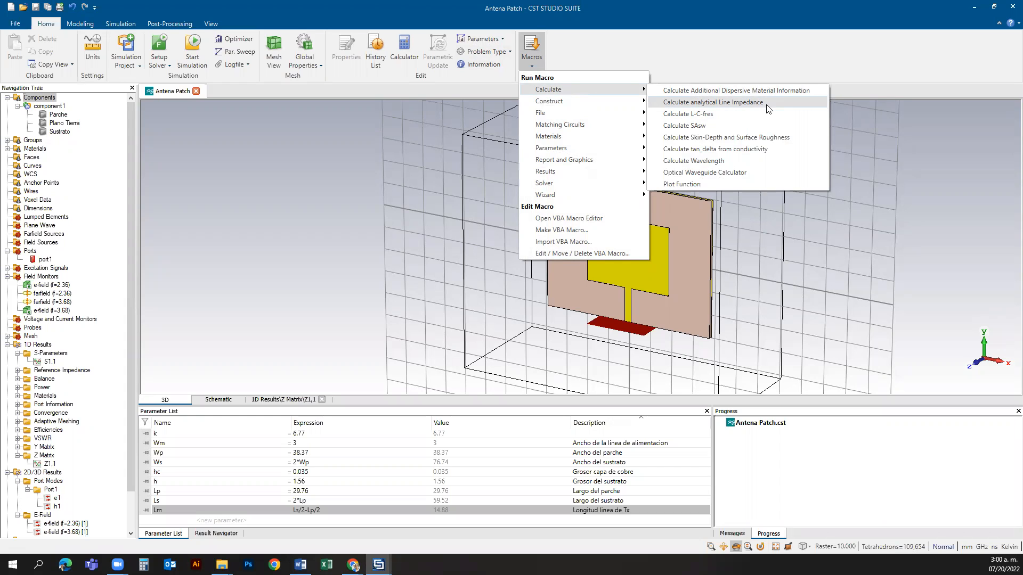
{"action": "left_click", "coordinate": [713, 102]}
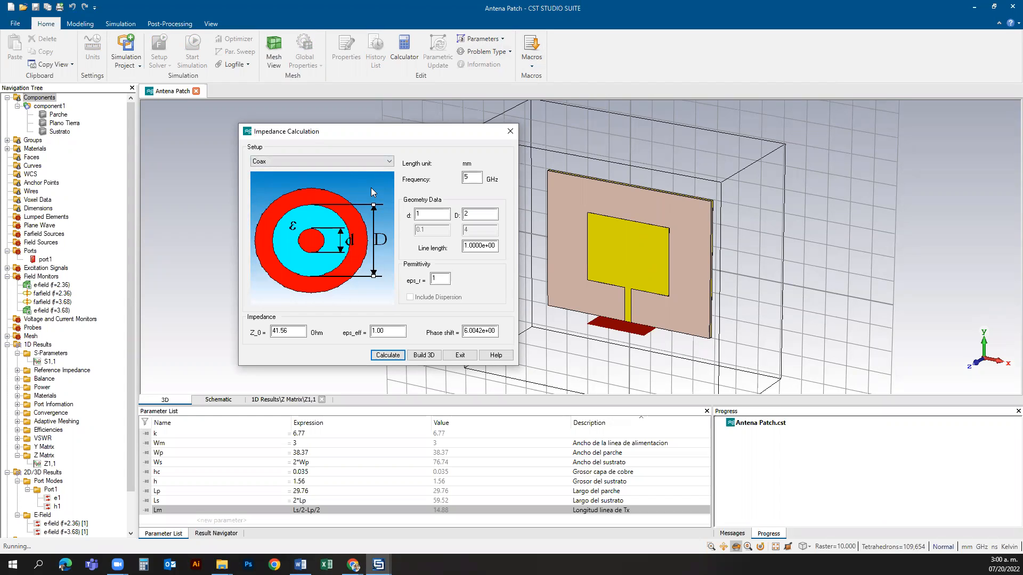
{"action": "left_click", "coordinate": [309, 160]}
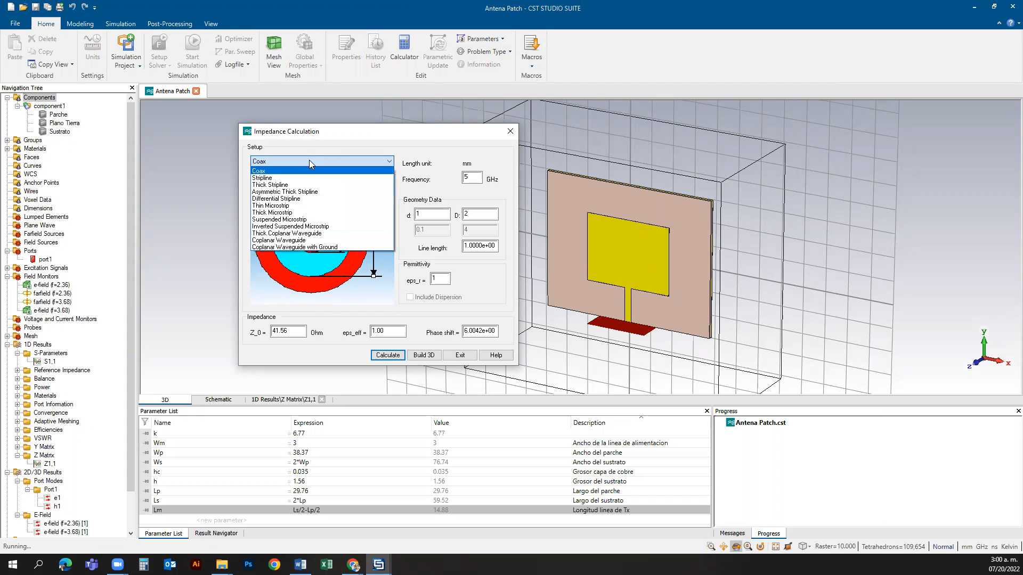
{"action": "left_click", "coordinate": [287, 213]}
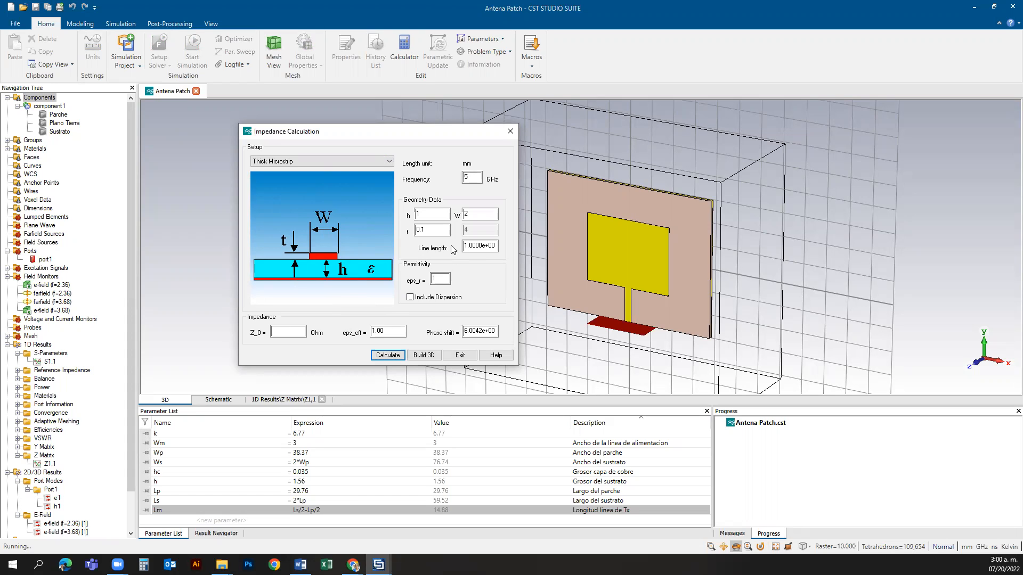
- Set the frequency to 2.4 GHz, substrate height h to 1.56 mm, line width W to 3 mm and thickness t to 0.035 mm
{"action": "double_click", "coordinate": [468, 177]}
{"action": "type", "text": "2.4"}
{"action": "key", "text": "Tab"}
{"action": "type", "text": "1.56"}
{"action": "double_click", "coordinate": [479, 214]}
{"action": "type", "text": "3"}
{"action": "key", "text": "Tab"}
{"action": "type", "text": "0"}
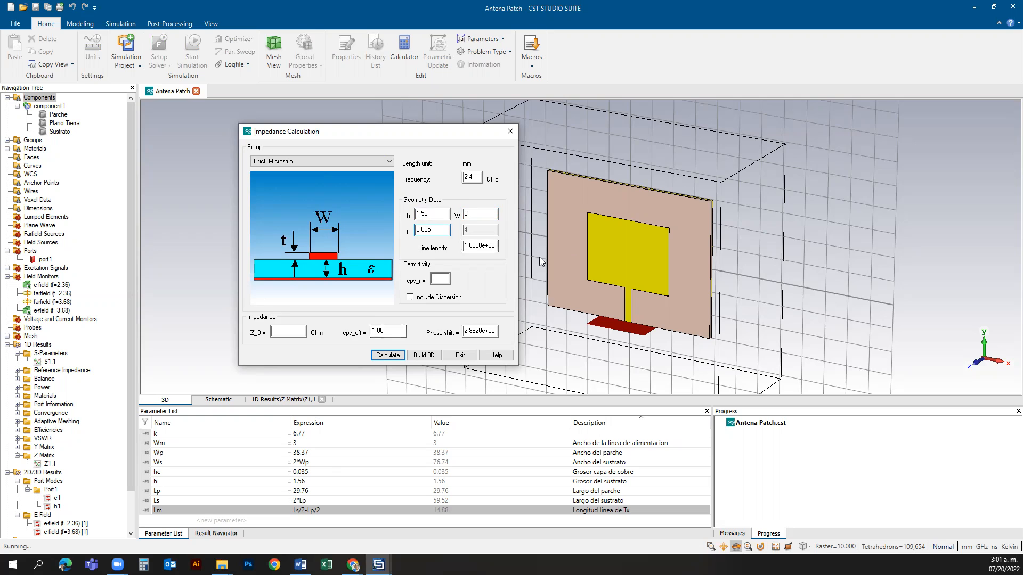
- Set the relative permittivity to 4.3, calculate the microstrip line's impedance and exit the impedance calculation
{"action": "double_click", "coordinate": [440, 278]}
{"action": "type", "text": "4.3"}
{"action": "left_click", "coordinate": [385, 355]}
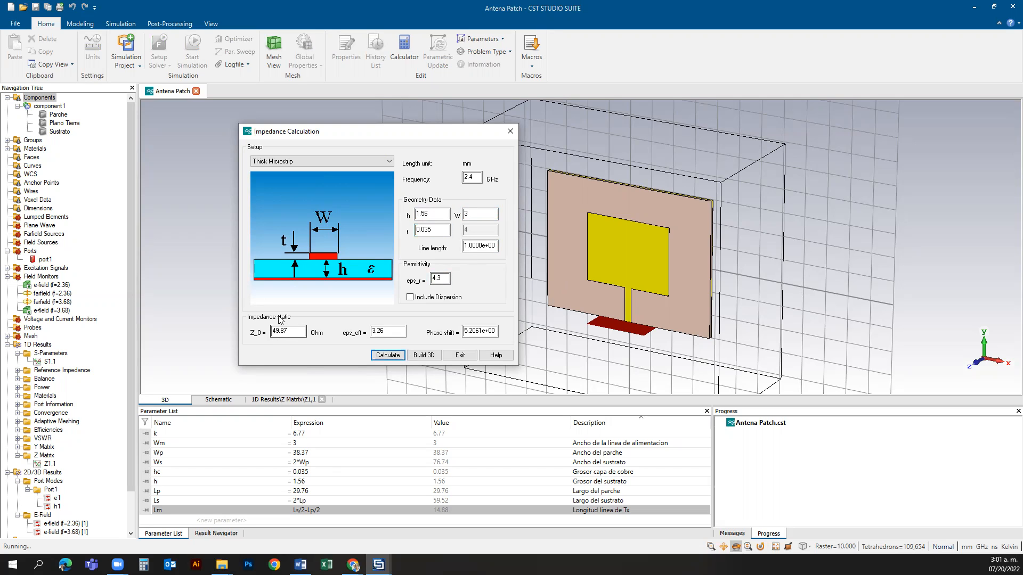
{"action": "left_click", "coordinate": [276, 333]}
{"action": "left_click", "coordinate": [457, 357]}
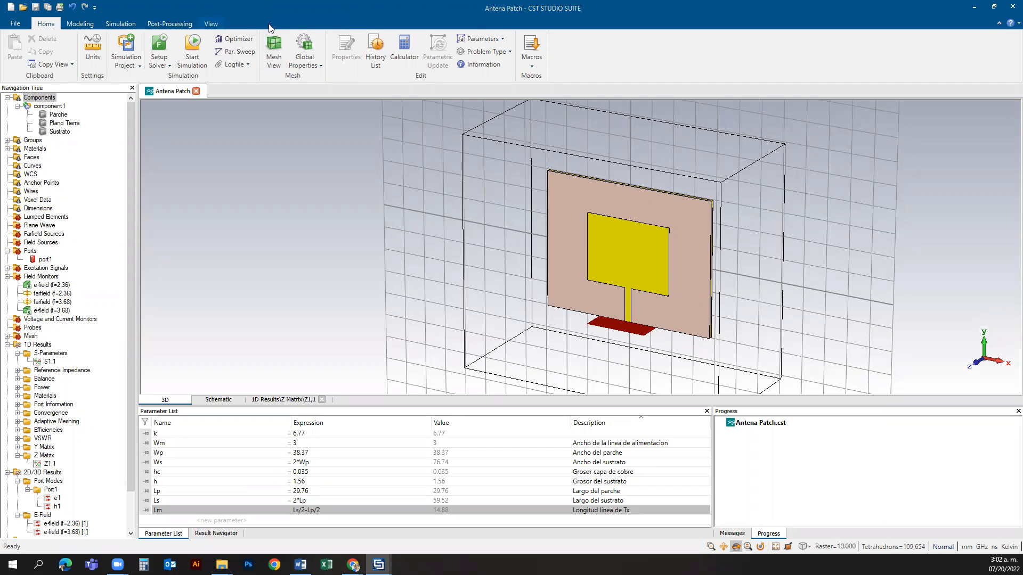
- Start the solver macro that calculates the waveguide port extension coefficient
{"action": "left_click", "coordinate": [534, 66]}
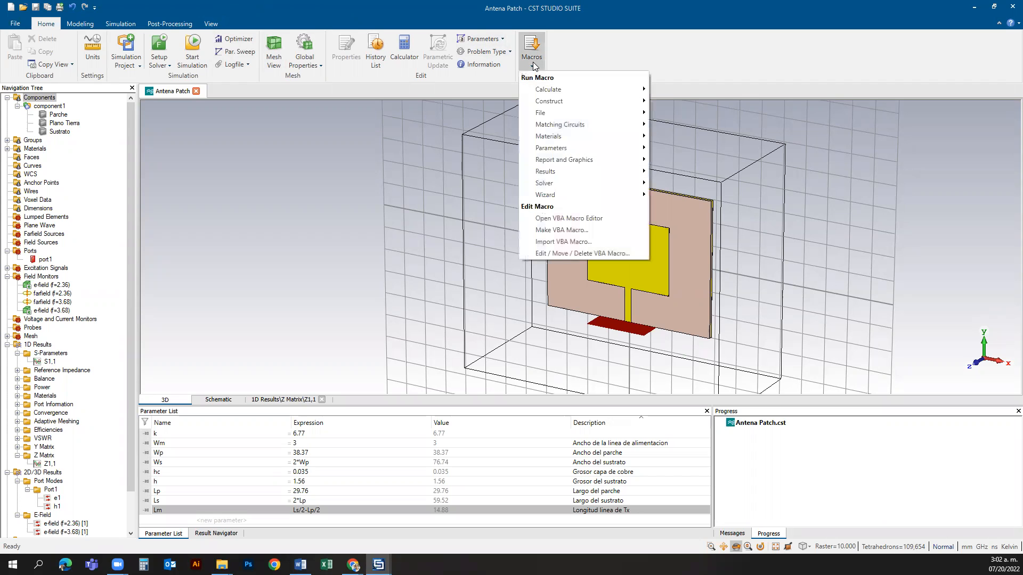
{"action": "mouse_move", "coordinate": [587, 186]}
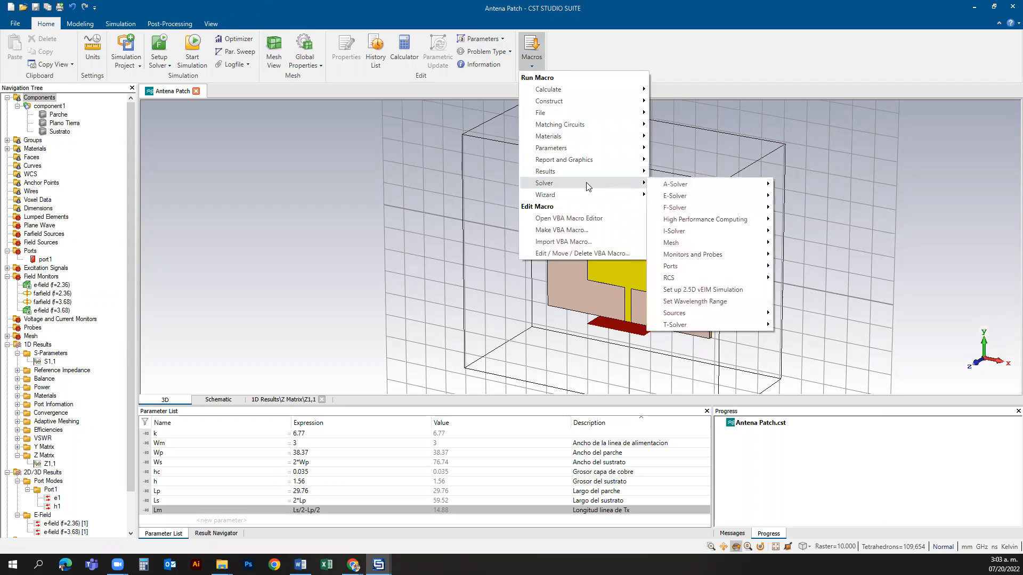
{"action": "mouse_move", "coordinate": [694, 191]}
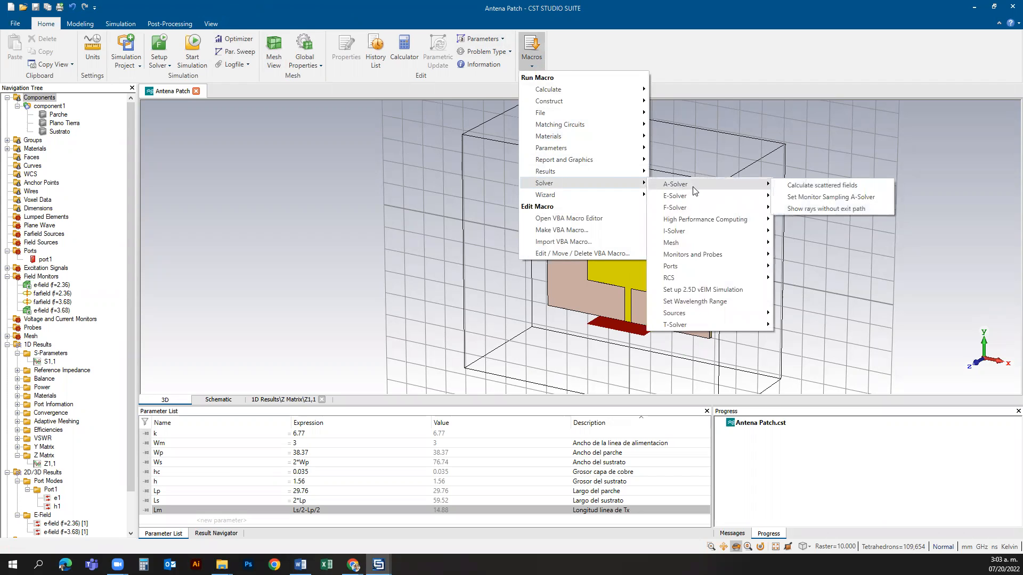
{"action": "mouse_move", "coordinate": [704, 264]}
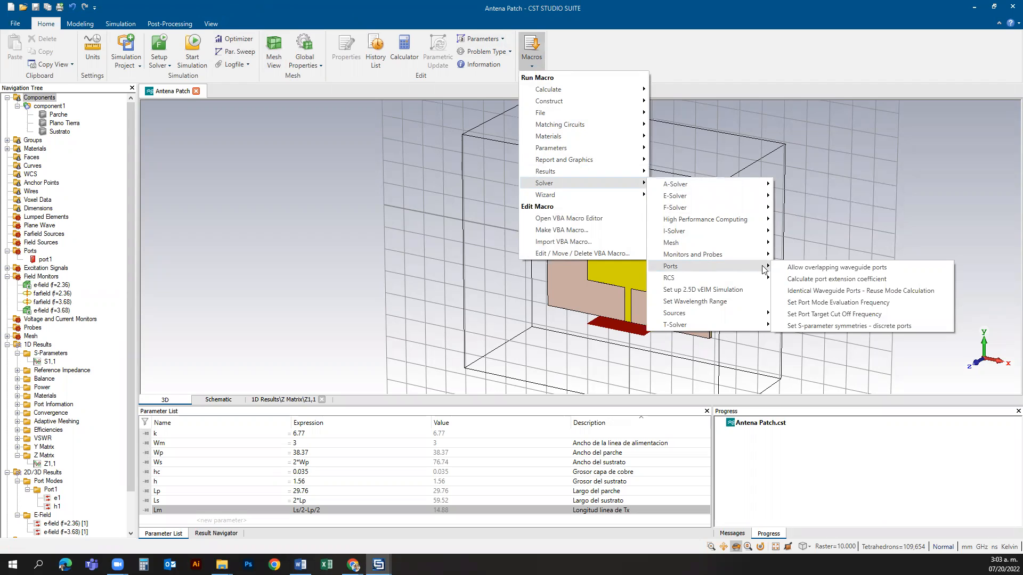
{"action": "left_click", "coordinate": [868, 279]}
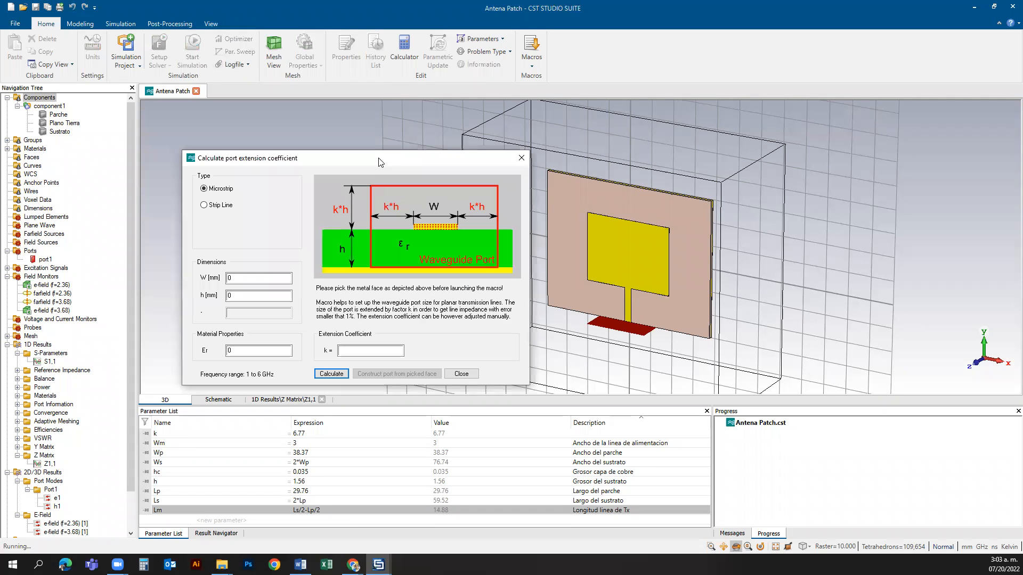
- Calculate the microstrip port extension coefficient with W 3 mm, h 1.56 mm and Er 4.3, and exit the calculation
{"action": "left_click", "coordinate": [229, 278]}
{"action": "type", "text": "3"}
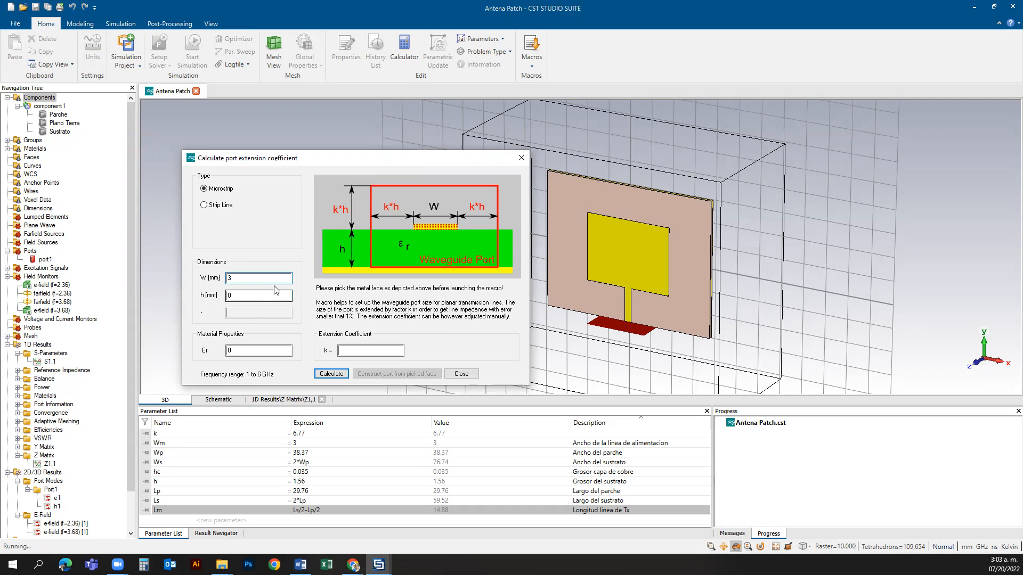
{"action": "key", "text": "Tab"}
{"action": "type", "text": "1.56"}
{"action": "key", "text": "Tab"}
{"action": "type", "text": "4.3"}
{"action": "left_click", "coordinate": [344, 374]}
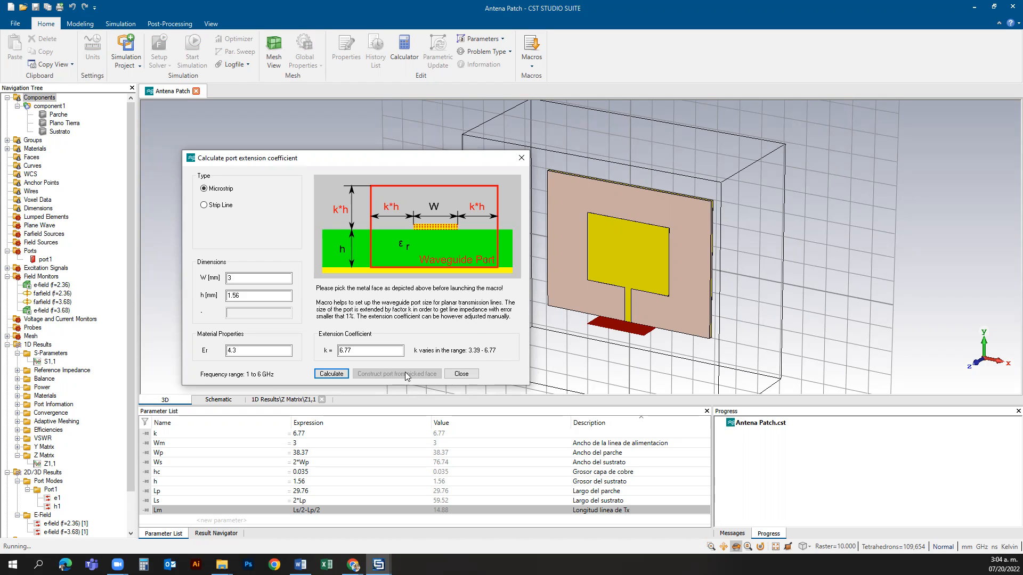
{"action": "left_click", "coordinate": [462, 374]}
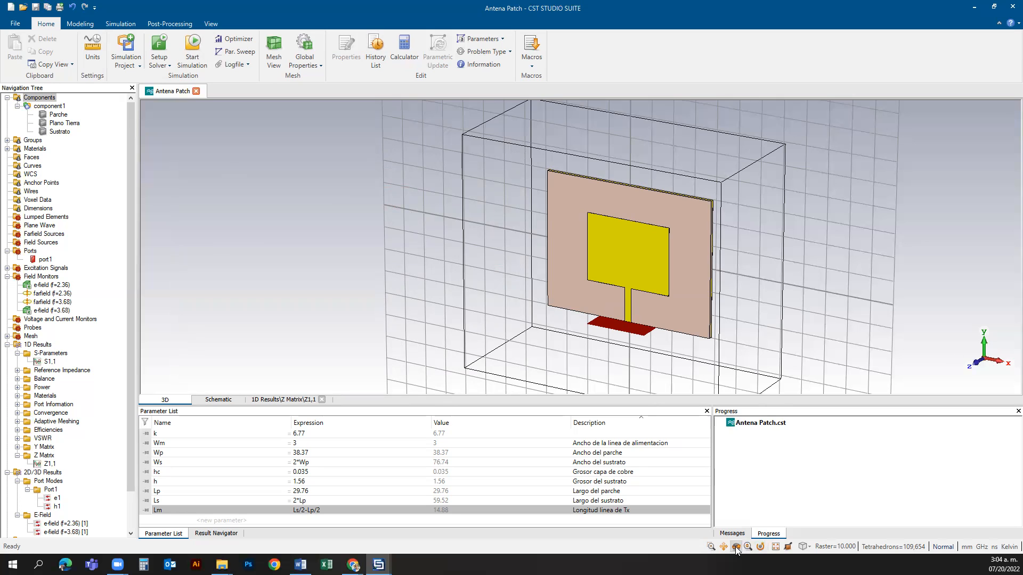
- Orbit the antenna to inspect the waveguide port at the feed line's end, and restore the perspective view
{"action": "mouse_move", "coordinate": [681, 348]}
{"action": "left_mouse_down"}
{"action": "mouse_move", "coordinate": [623, 243]}
{"action": "mouse_move", "coordinate": [541, 281]}
{"action": "mouse_move", "coordinate": [481, 342]}
{"action": "mouse_move", "coordinate": [509, 434]}
{"action": "mouse_move", "coordinate": [527, 415]}
{"action": "mouse_move", "coordinate": [602, 415]}
{"action": "mouse_move", "coordinate": [561, 457]}
{"action": "mouse_move", "coordinate": [802, 323]}
{"action": "mouse_move", "coordinate": [835, 283]}
{"action": "mouse_move", "coordinate": [916, 374]}
{"action": "mouse_move", "coordinate": [592, 443]}
{"action": "left_mouse_up"}
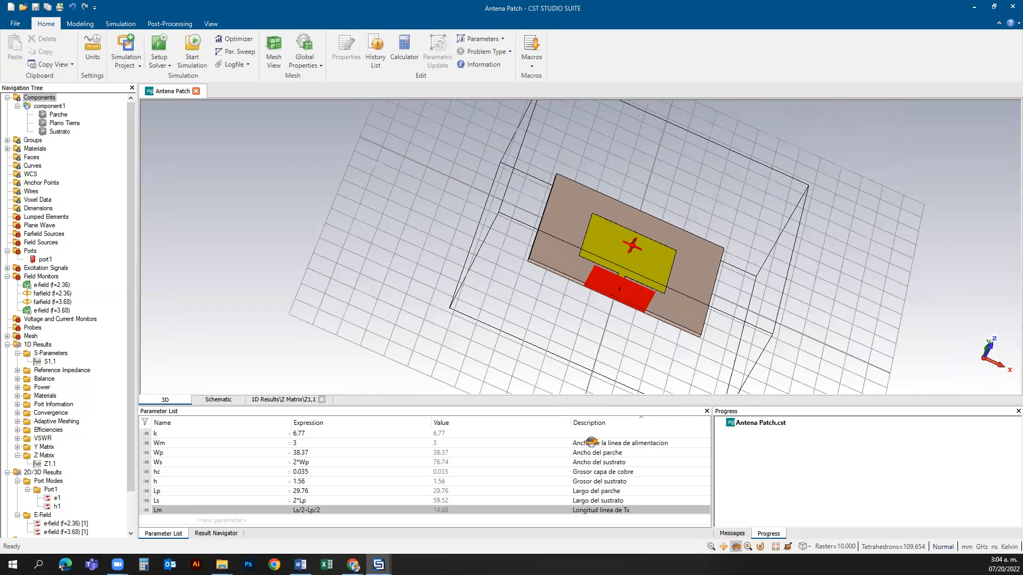
{"action": "left_click_drag", "start_coordinate": [775, 455], "coordinate": [774, 470]}
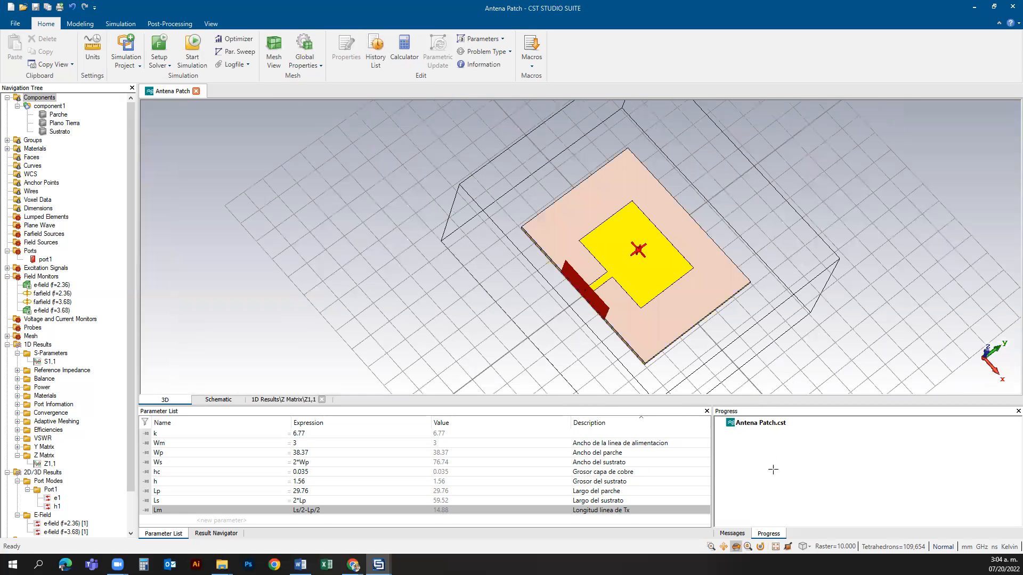
{"action": "left_click", "coordinate": [805, 547]}
{"action": "left_click", "coordinate": [822, 439]}
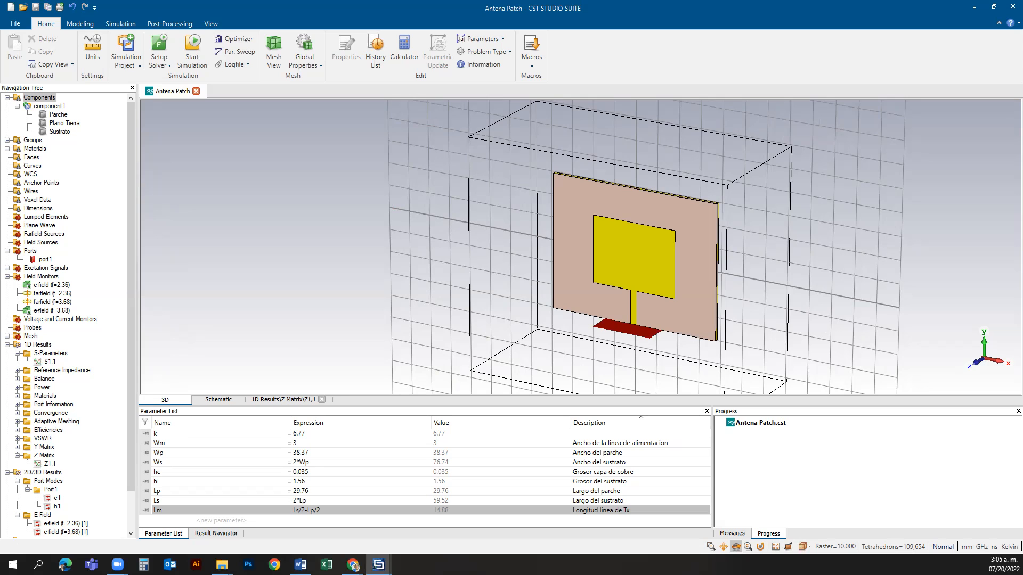
- Examine the tetrahedral mesh on the patch, its edges, the feed line and the substrate, and leave the mesh view
{"action": "left_click", "coordinate": [273, 48]}
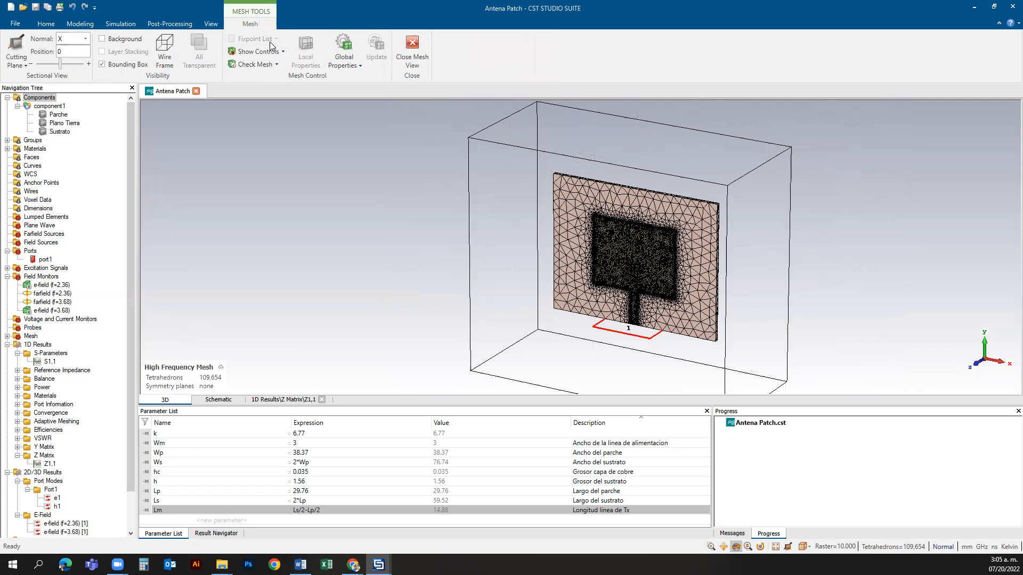
{"action": "scroll", "coordinate": [695, 270], "scroll_direction": "up", "scroll_amount": 5}
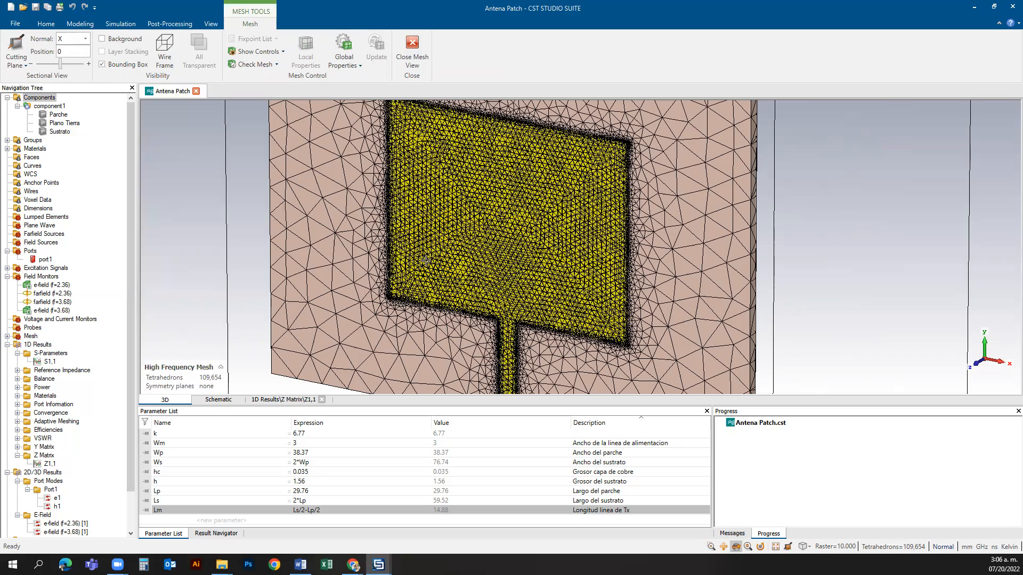
{"action": "scroll", "coordinate": [434, 264], "scroll_direction": "up", "scroll_amount": 1}
{"action": "scroll", "coordinate": [434, 268], "scroll_direction": "up", "scroll_amount": 2}
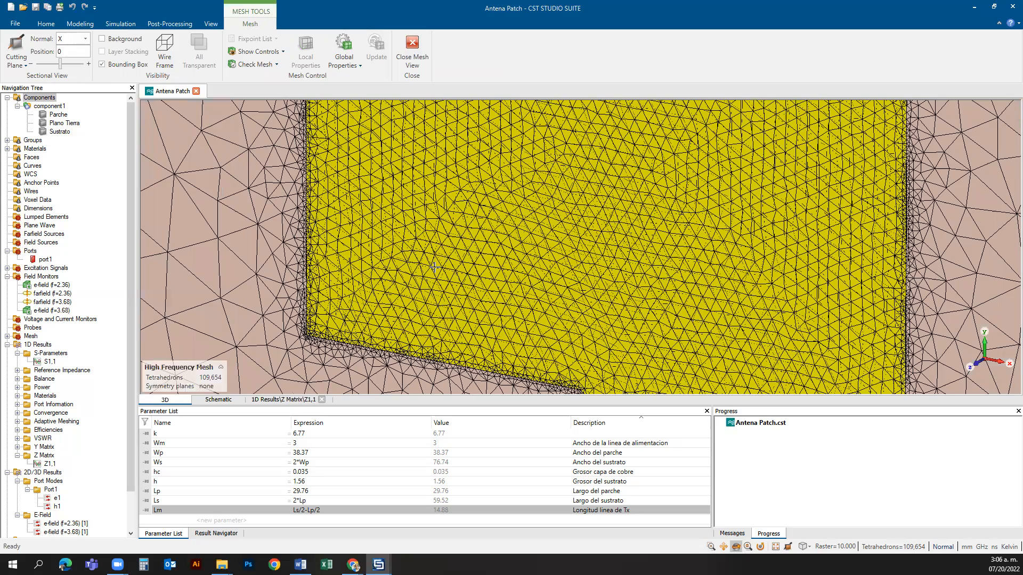
{"action": "scroll", "coordinate": [434, 268], "scroll_direction": "down", "scroll_amount": 2}
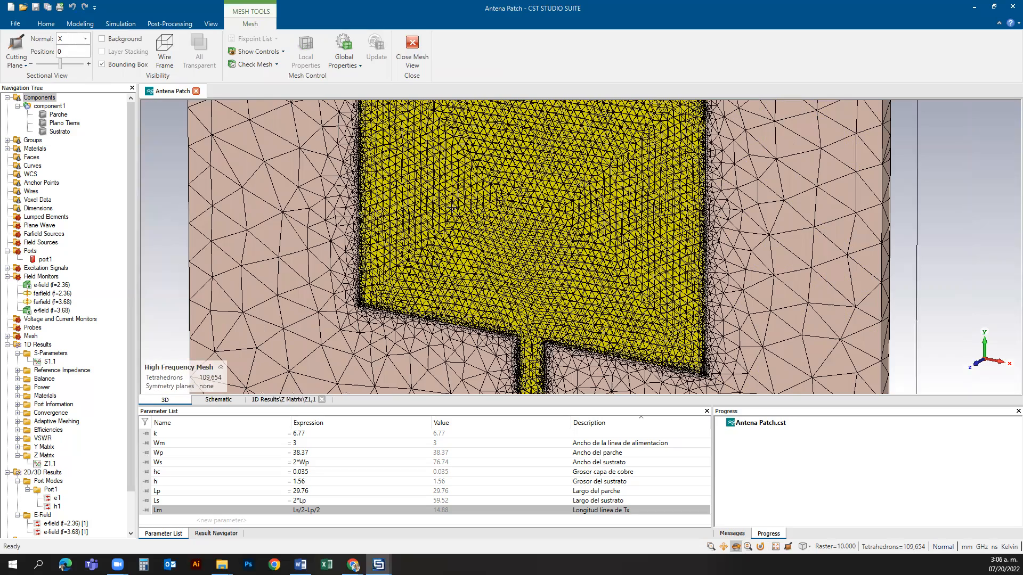
{"action": "scroll", "coordinate": [468, 182], "scroll_direction": "down", "scroll_amount": 1}
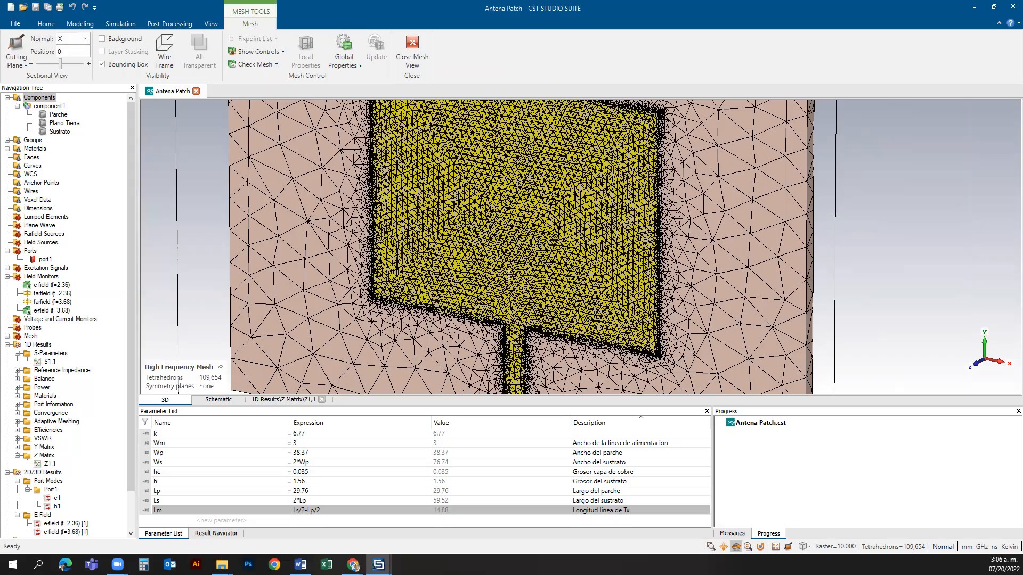
{"action": "scroll", "coordinate": [617, 227], "scroll_direction": "down", "scroll_amount": 1}
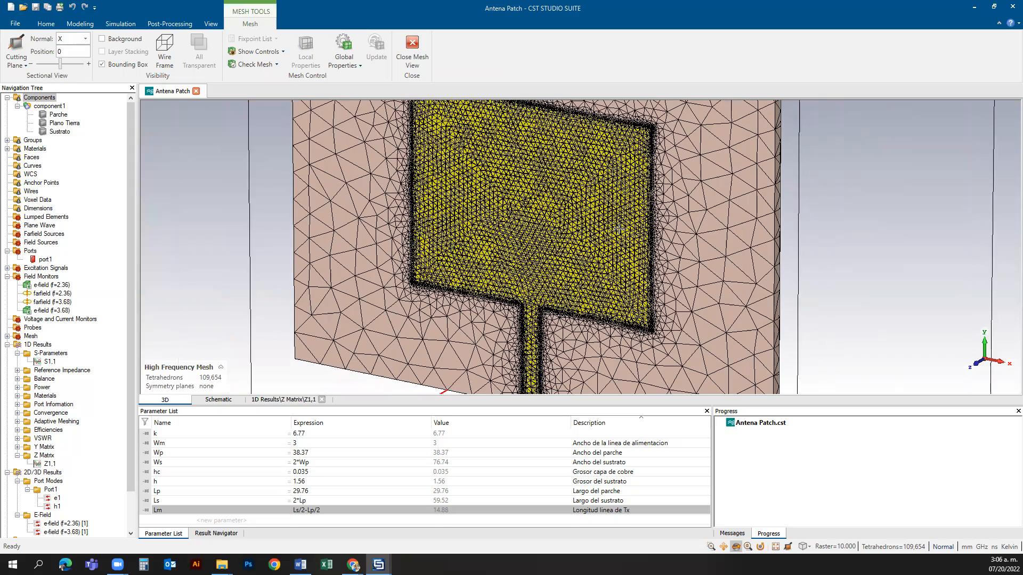
{"action": "scroll", "coordinate": [617, 227], "scroll_direction": "up", "scroll_amount": 4}
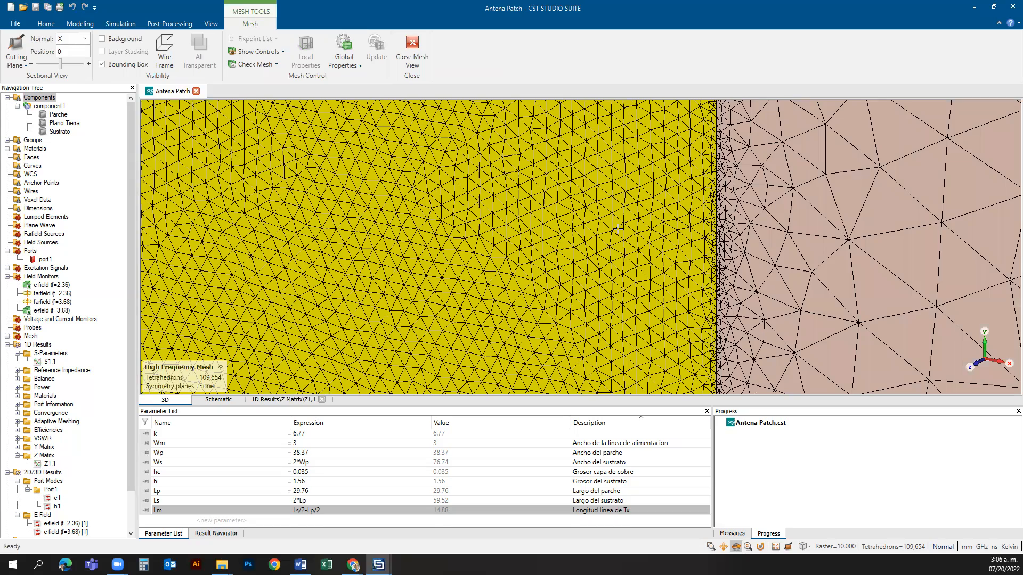
{"action": "scroll", "coordinate": [618, 228], "scroll_direction": "down", "scroll_amount": 3}
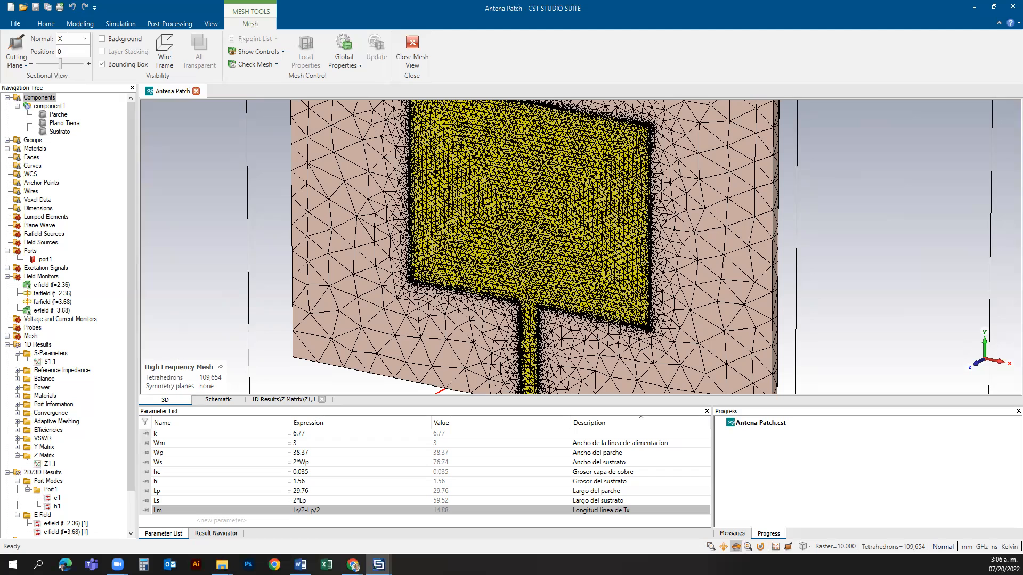
{"action": "left_click", "coordinate": [413, 47]}
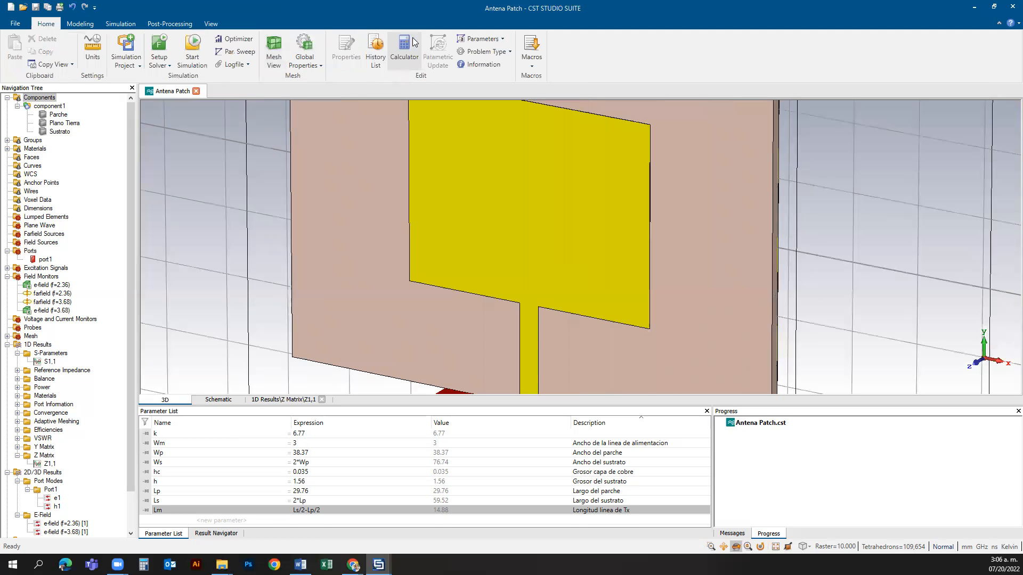
- Review the frequency domain solver parameters, including the broadband sweep options, and close them without starting a simulation
{"action": "left_click", "coordinate": [108, 27]}
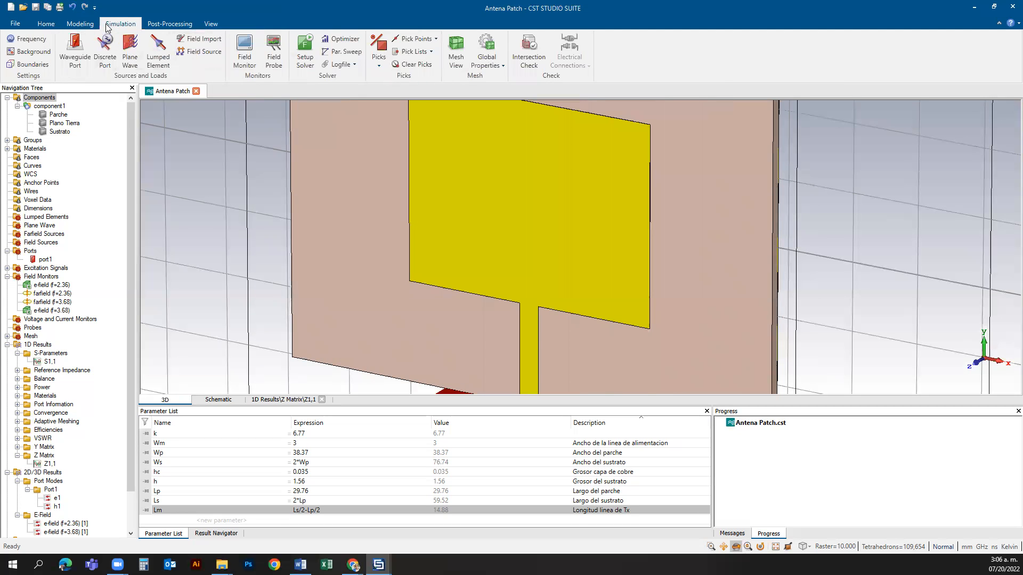
{"action": "left_click", "coordinate": [305, 53]}
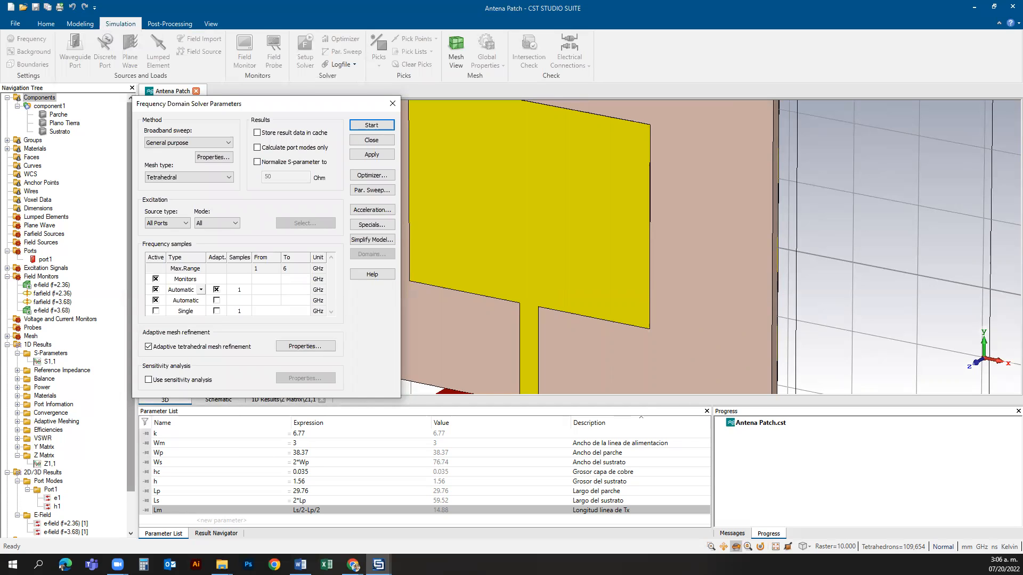
{"action": "left_click", "coordinate": [171, 143]}
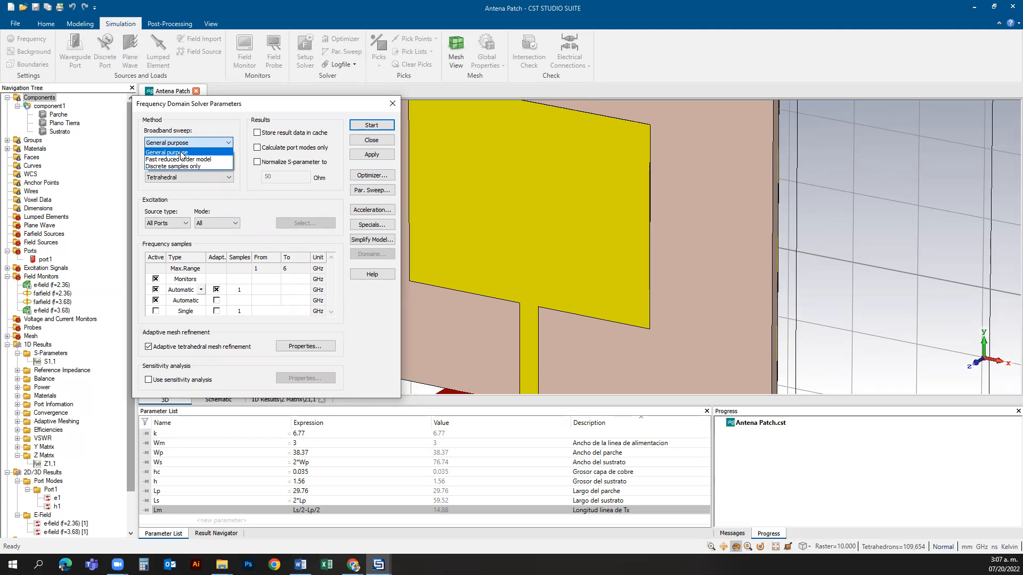
{"action": "left_click", "coordinate": [221, 128]}
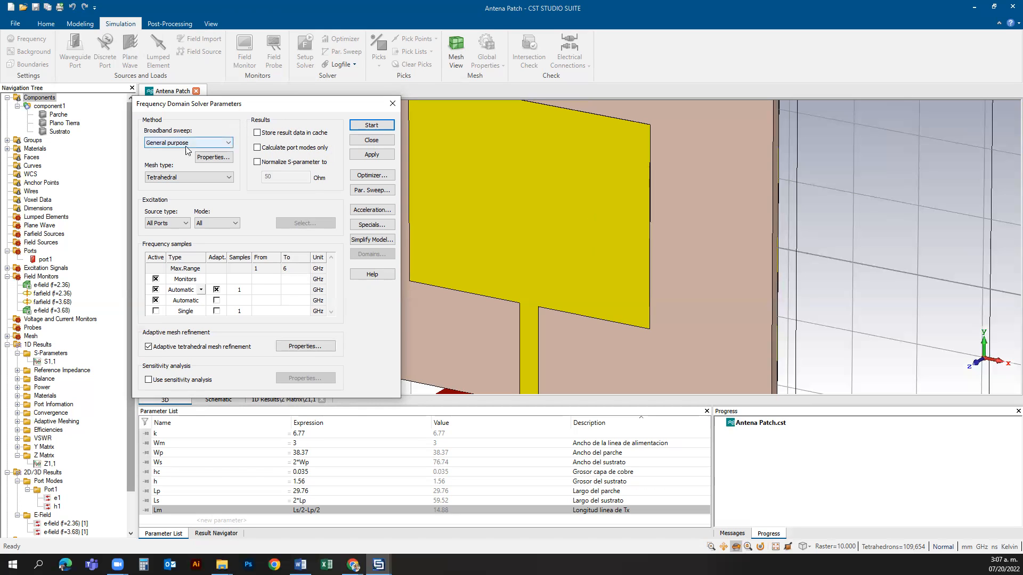
{"action": "left_click", "coordinate": [392, 104]}
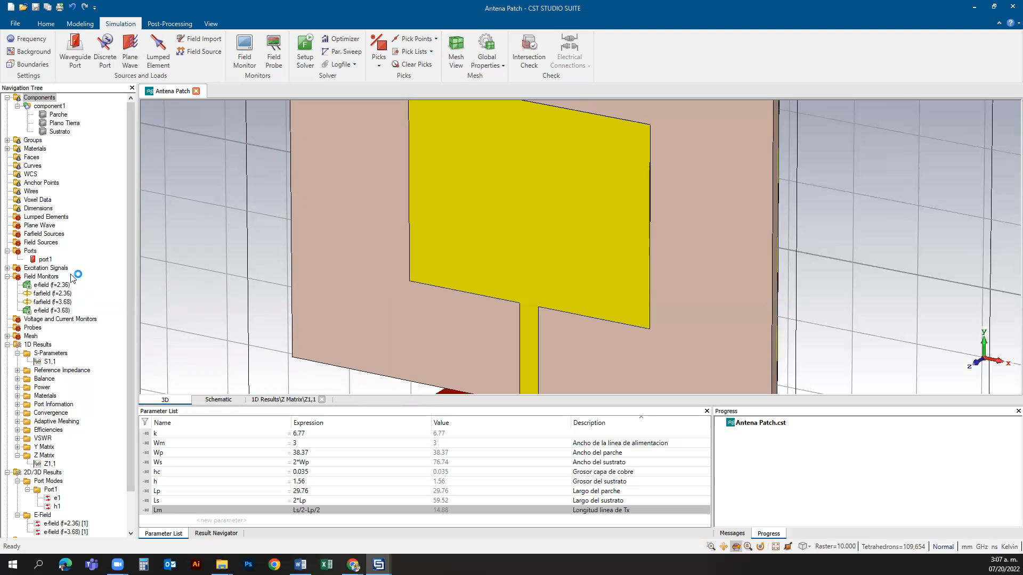
- Display the e1 port mode of Port1 and examine its mode type and line impedance
{"action": "scroll", "coordinate": [71, 264], "scroll_direction": "down", "scroll_amount": 1}
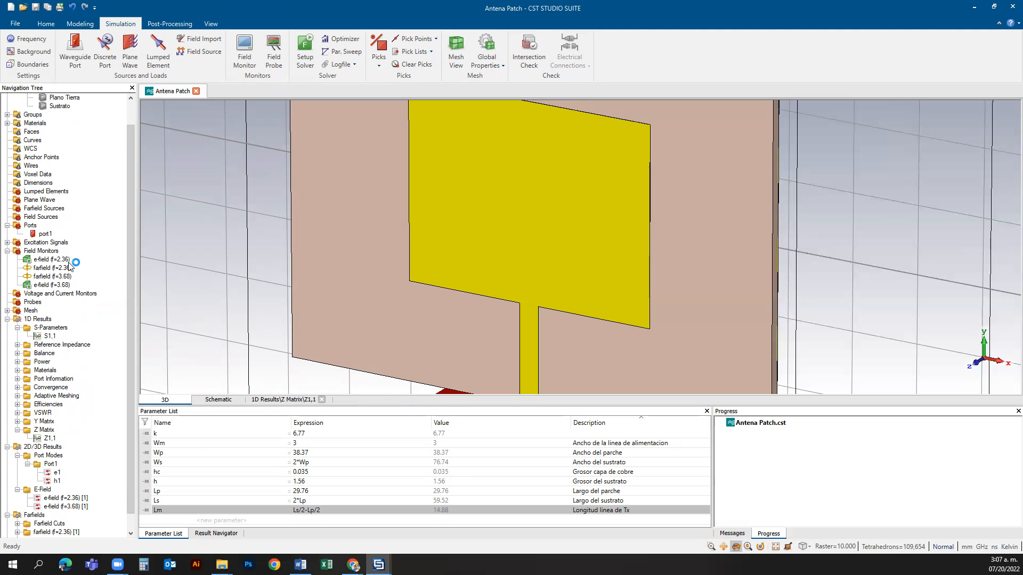
{"action": "scroll", "coordinate": [71, 265], "scroll_direction": "down", "scroll_amount": 1}
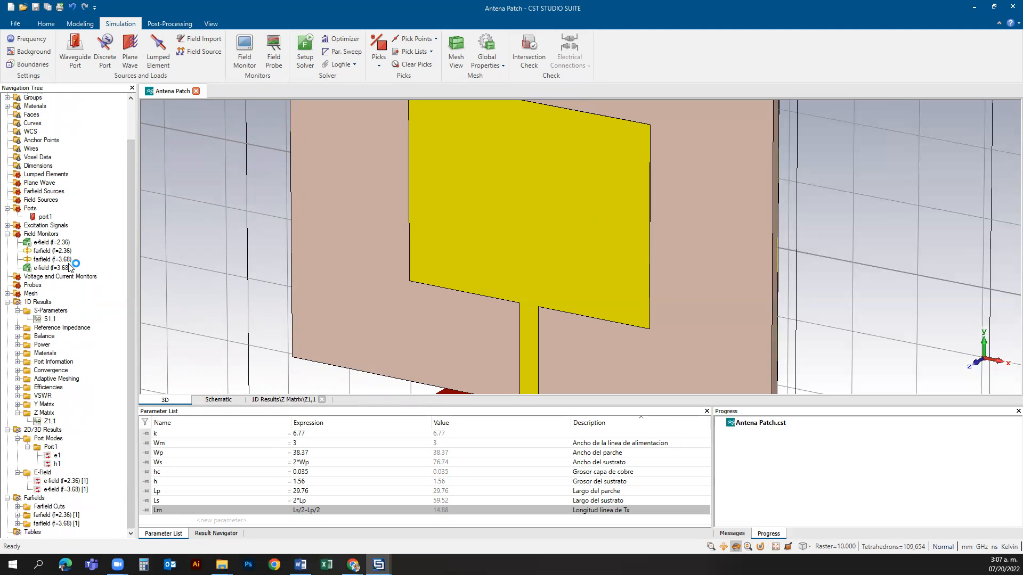
{"action": "left_click", "coordinate": [57, 456]}
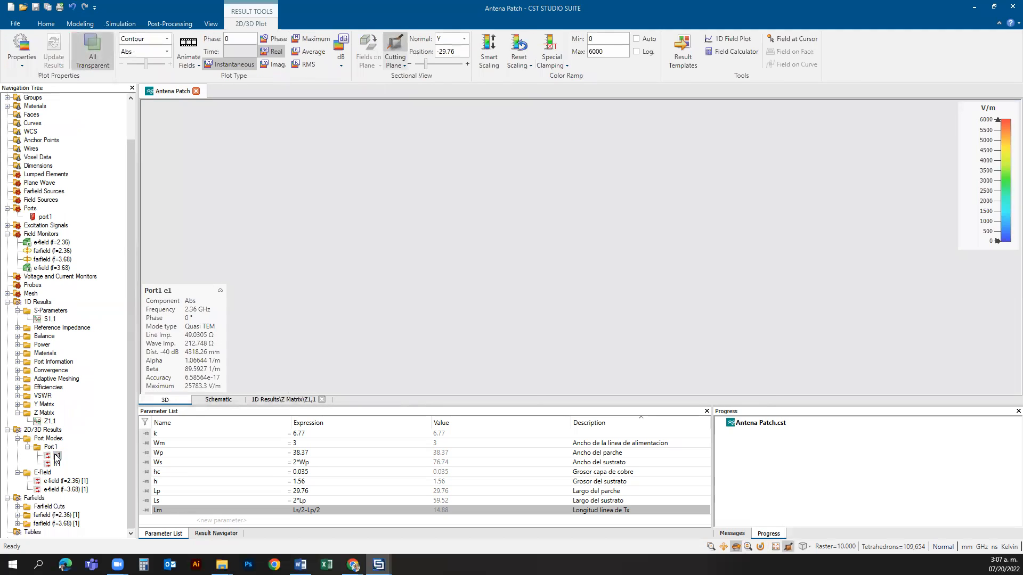
{"action": "scroll", "coordinate": [509, 266], "scroll_direction": "down", "scroll_amount": 5}
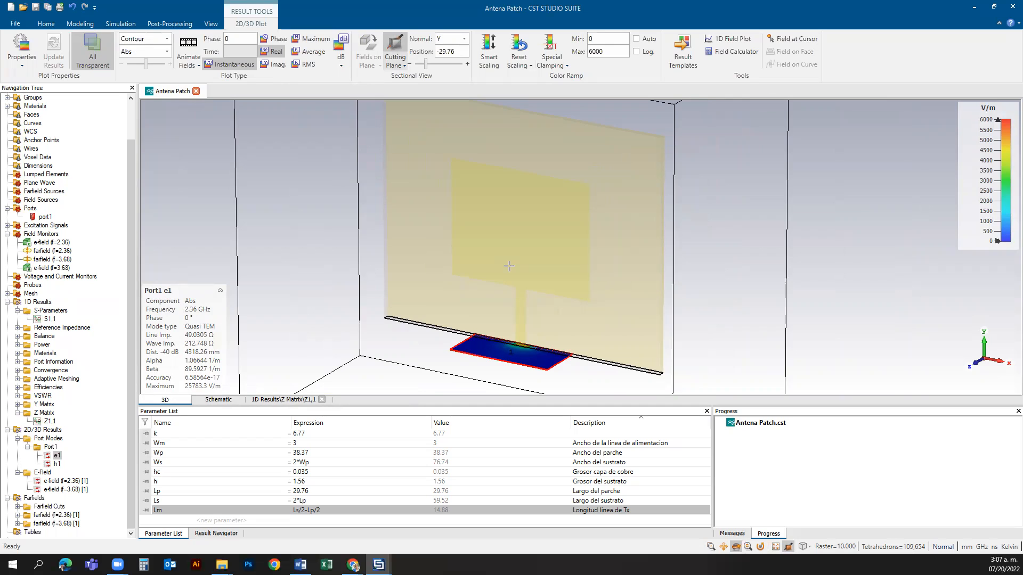
{"action": "mouse_move", "coordinate": [213, 383]}
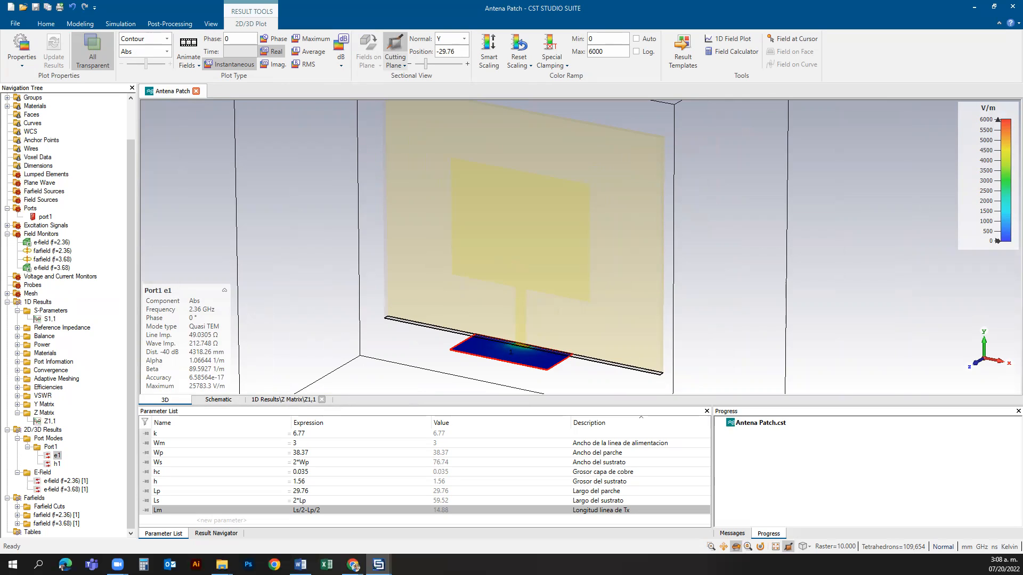
{"action": "mouse_move", "coordinate": [204, 331]}
- Examine the S1,1 curve and the real and imaginary parts of the Z1,1 impedance, returning Z1,1 to its real part
{"action": "left_click", "coordinate": [47, 319]}
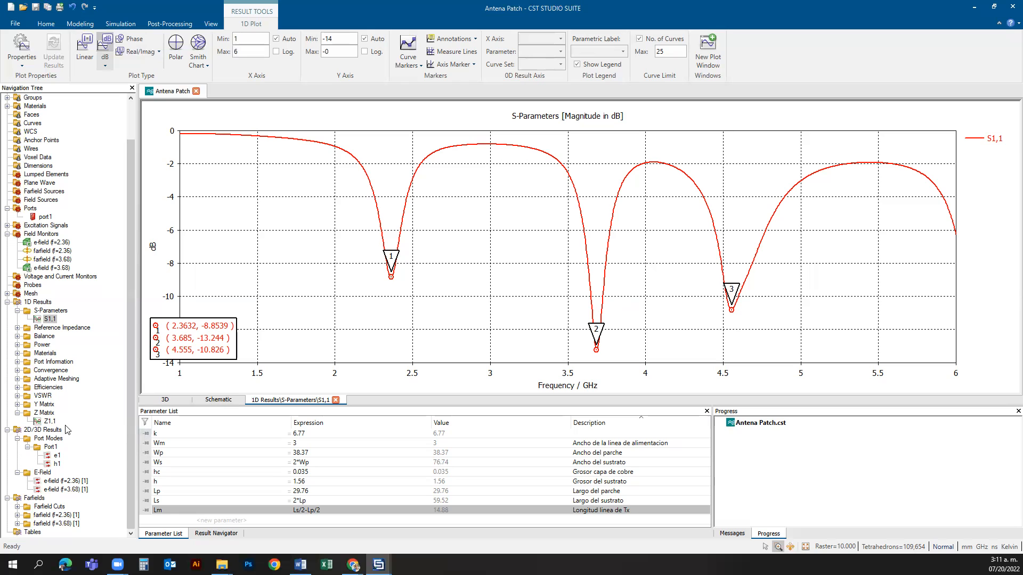
{"action": "left_click", "coordinate": [49, 421]}
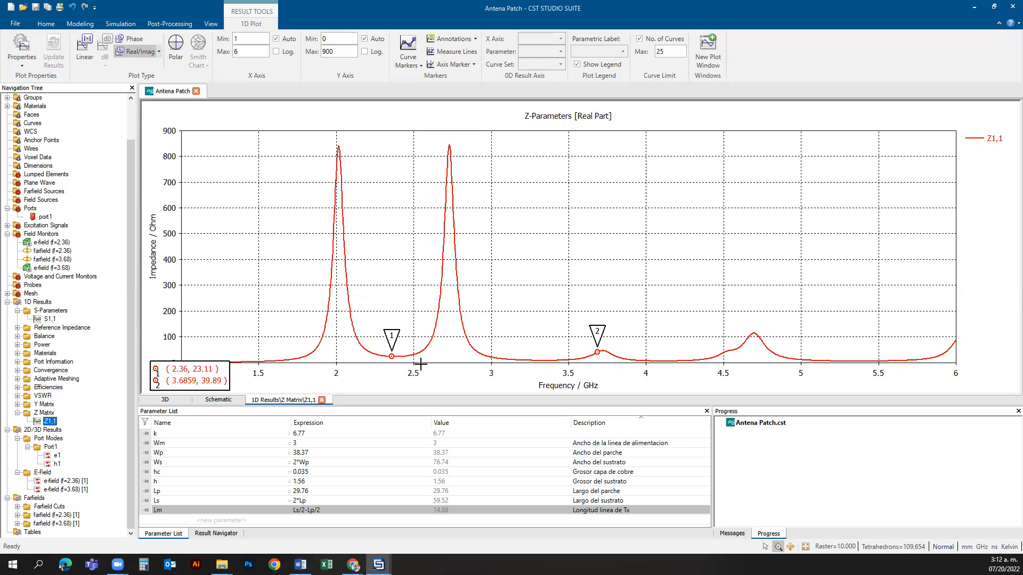
{"action": "left_click", "coordinate": [158, 52]}
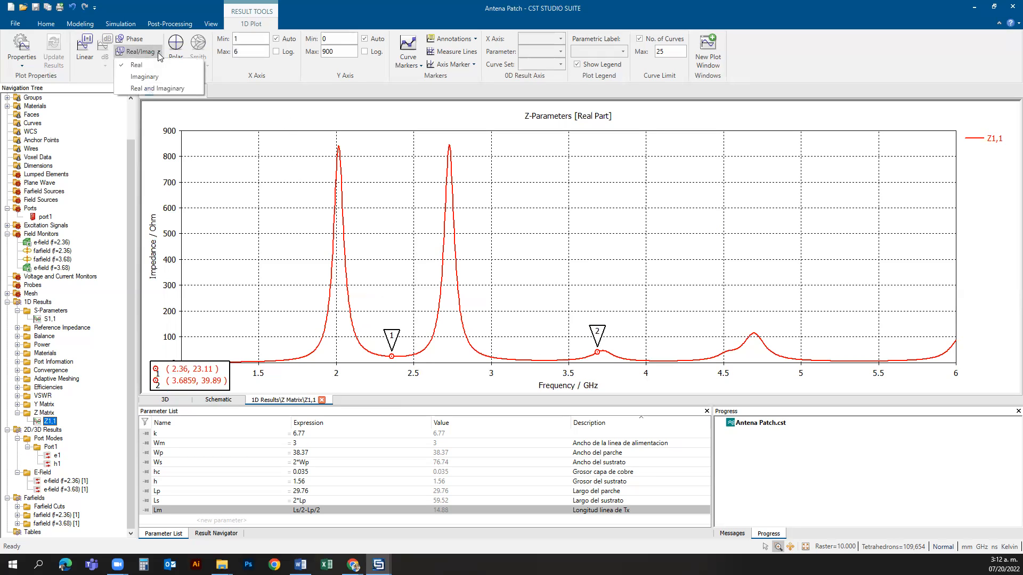
{"action": "left_click", "coordinate": [153, 78]}
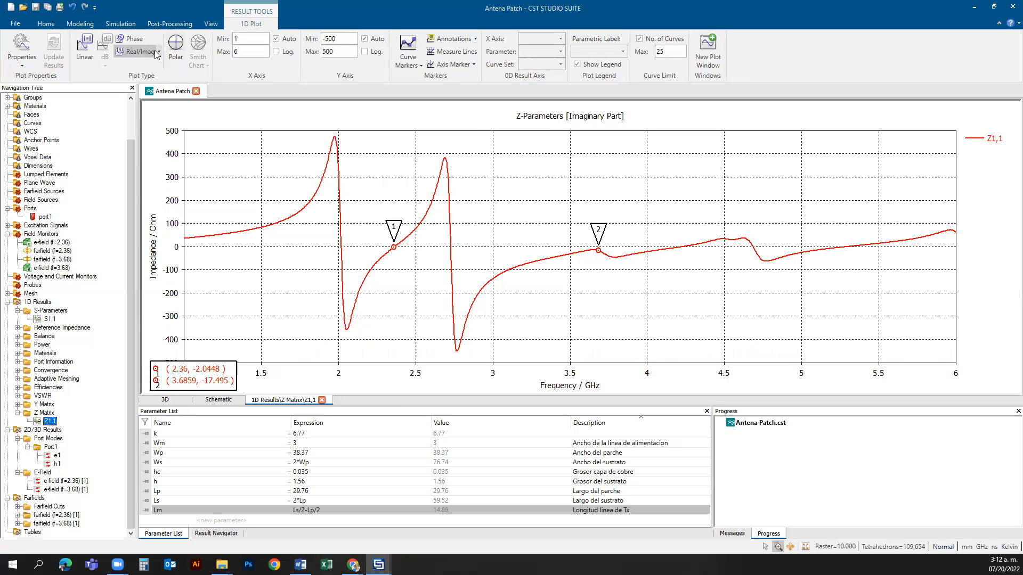
{"action": "left_click", "coordinate": [158, 52]}
{"action": "left_click", "coordinate": [137, 65]}
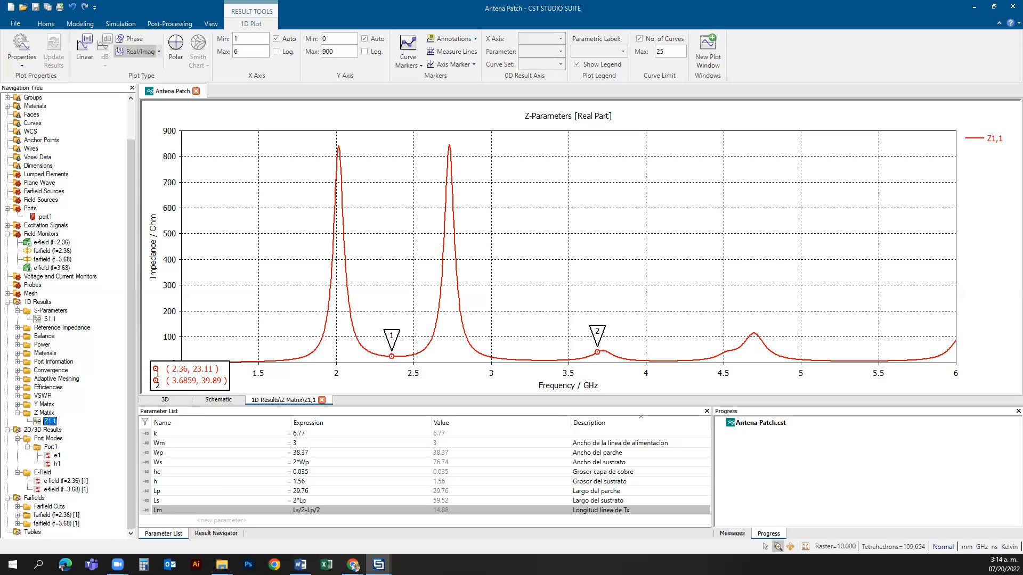
- Review the field monitor options and examine the defined e-field and farfield monitors at 2.36 and 3.68 GHz on the antenna model
{"action": "left_click", "coordinate": [56, 24]}
{"action": "left_click", "coordinate": [80, 24]}
{"action": "left_click", "coordinate": [117, 25]}
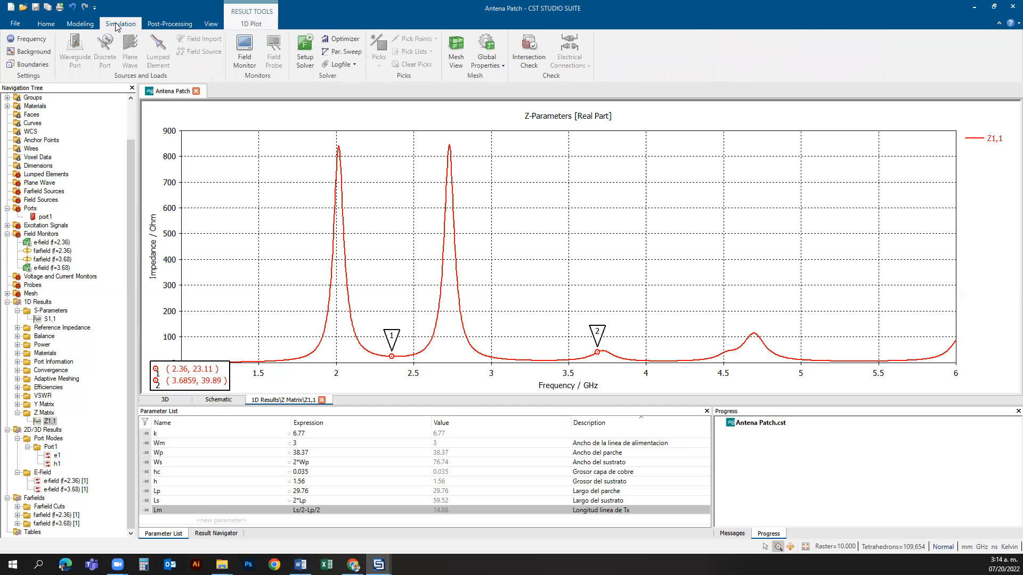
{"action": "left_click", "coordinate": [248, 54]}
{"action": "left_click", "coordinate": [52, 243]}
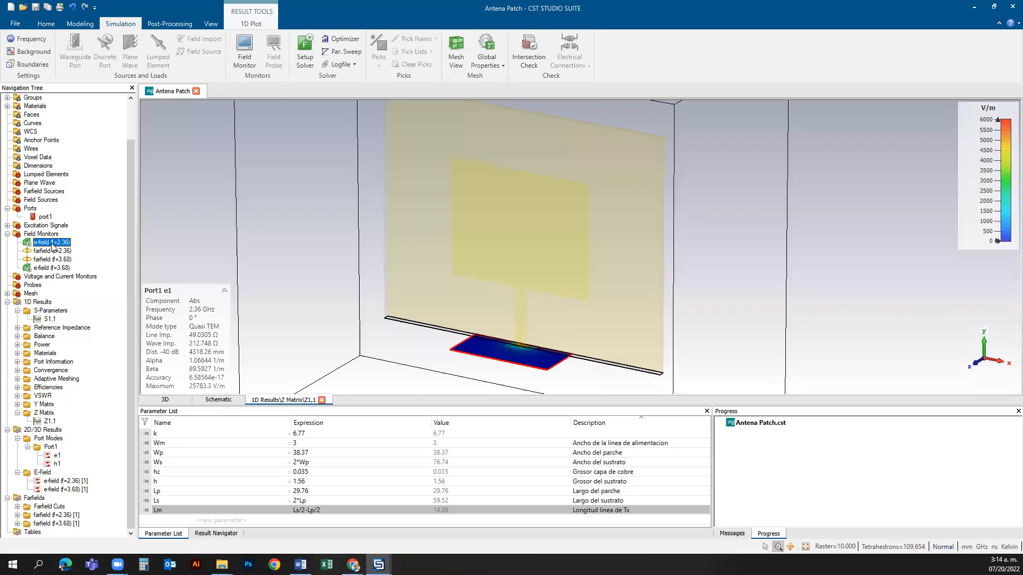
{"action": "scroll", "coordinate": [509, 219], "scroll_direction": "up", "scroll_amount": 2}
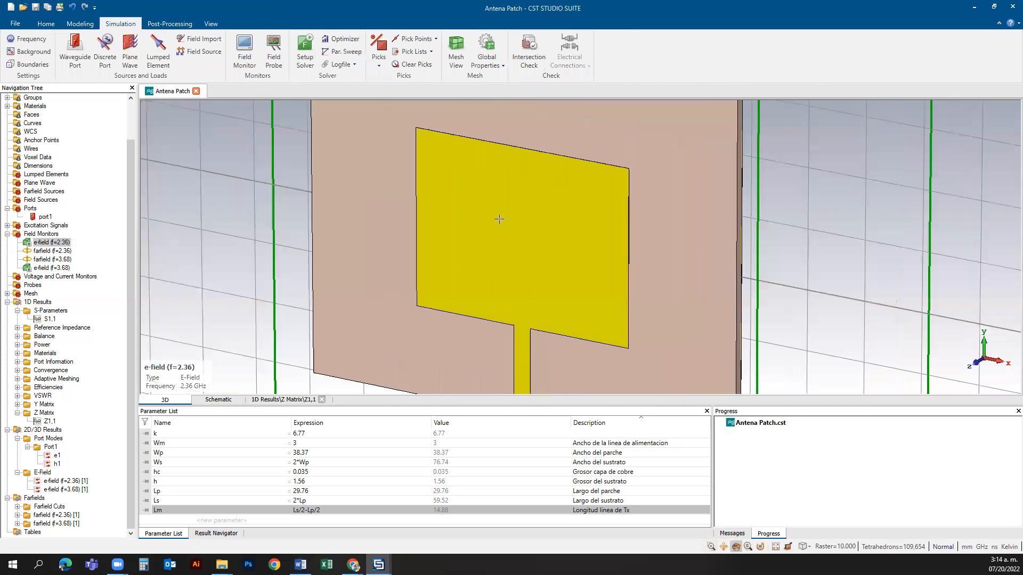
{"action": "scroll", "coordinate": [498, 219], "scroll_direction": "down", "scroll_amount": 6}
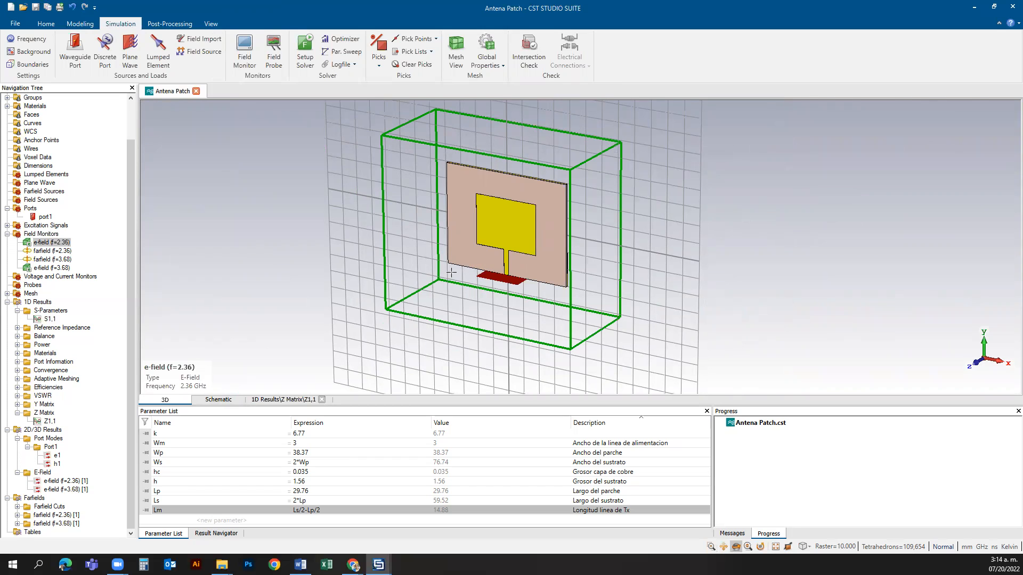
{"action": "left_click", "coordinate": [66, 260]}
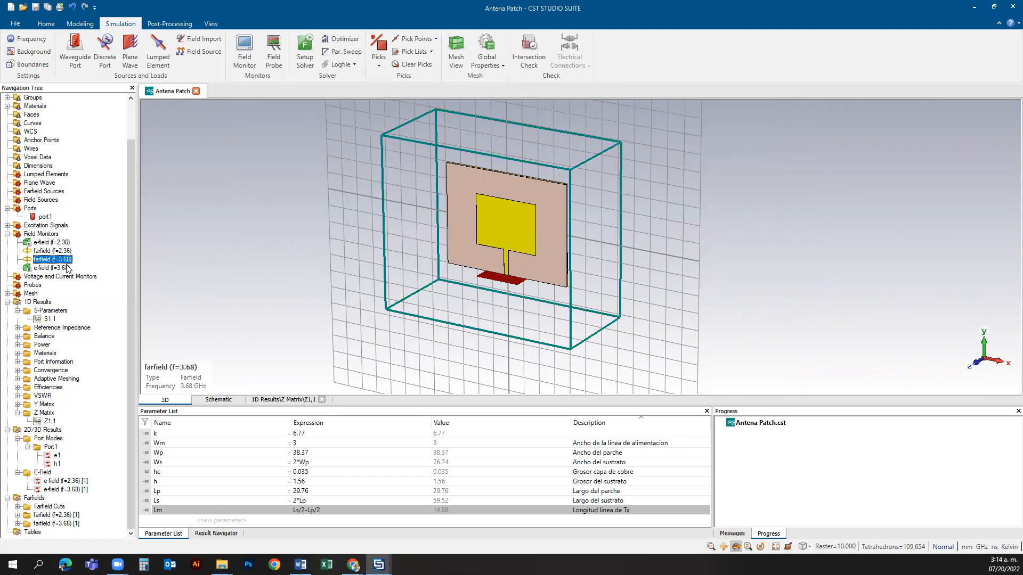
{"action": "left_click", "coordinate": [62, 243]}
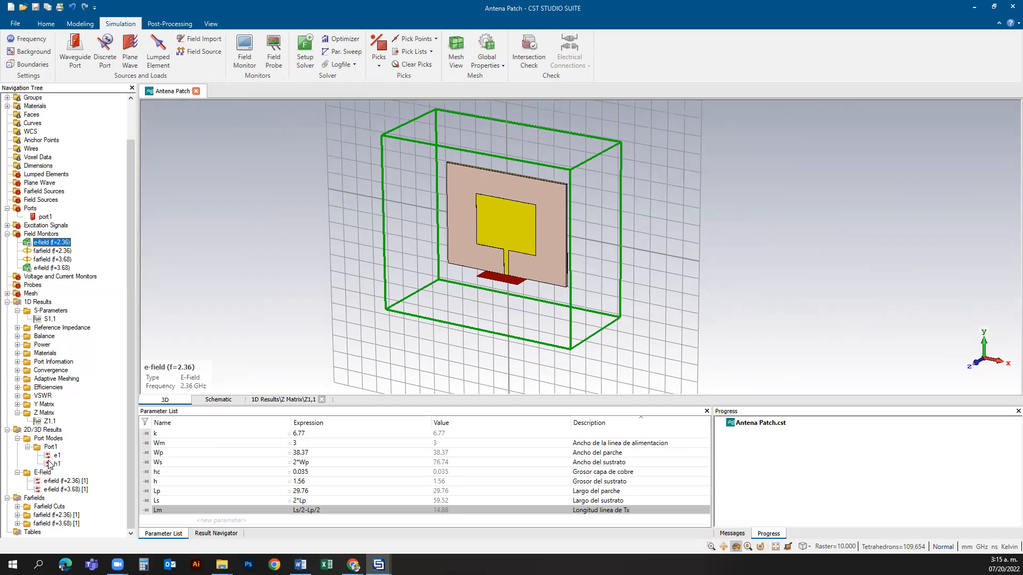
- Display the 2.36 GHz e-field result and set the color ramp maximum to 82983 V/m to examine the distribution
{"action": "left_click", "coordinate": [66, 482]}
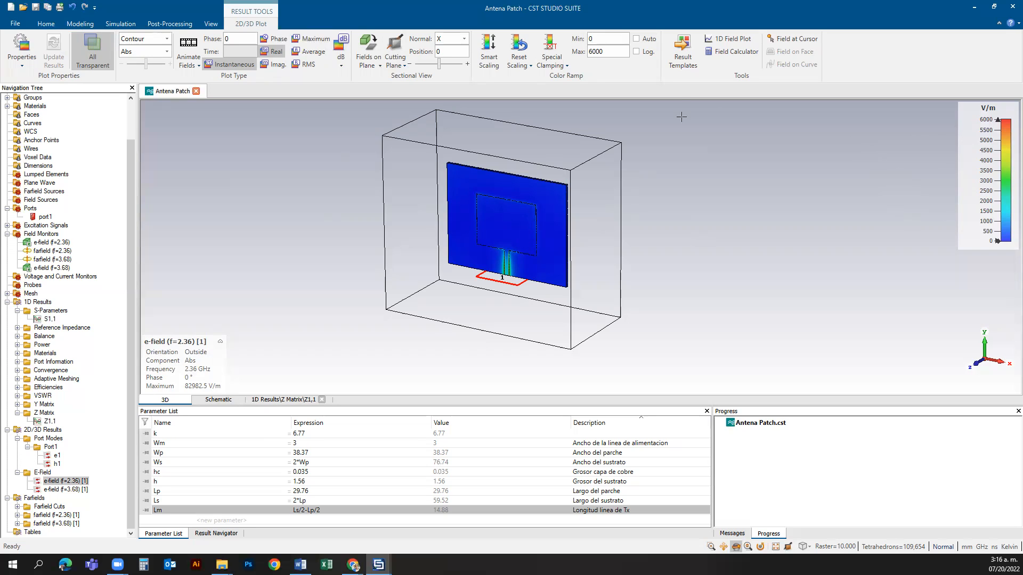
{"action": "left_click_drag", "start_coordinate": [597, 51], "coordinate": [641, 52]}
{"action": "key", "text": "Return"}
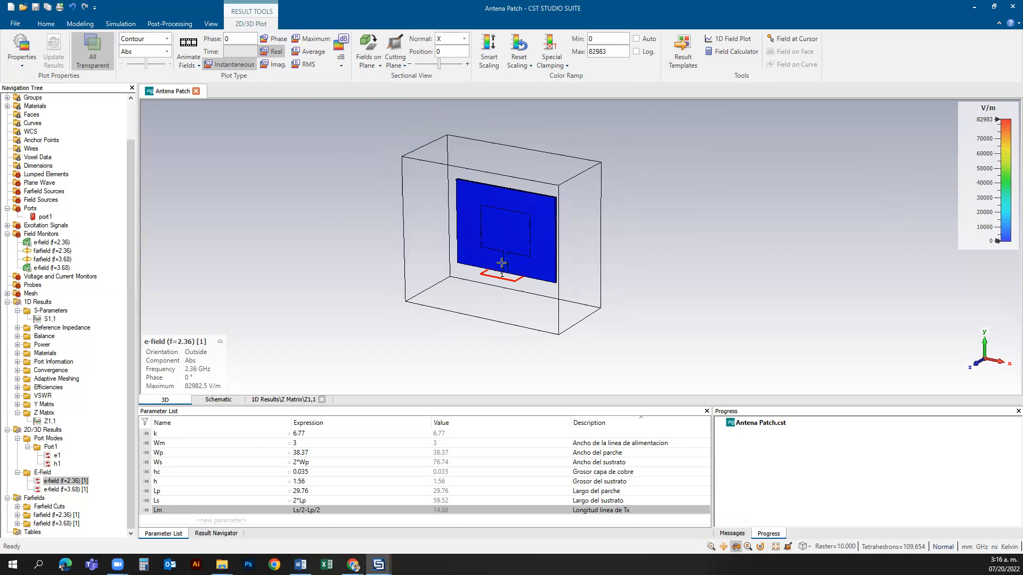
{"action": "scroll", "coordinate": [503, 265], "scroll_direction": "up", "scroll_amount": 2}
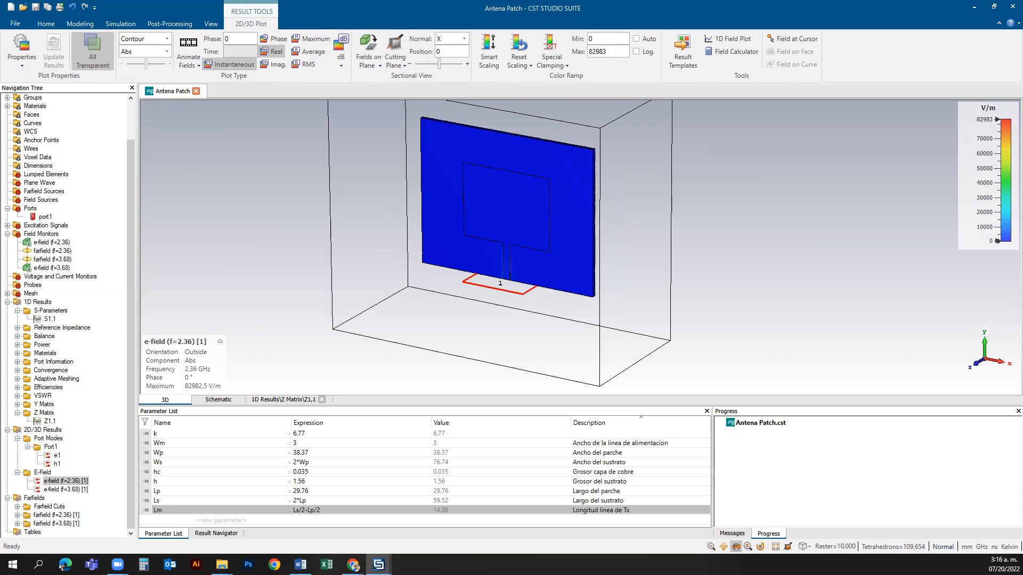
- Set the color ramp maximum of the 2.36 GHz e-field plot to 6000 V/m
{"action": "double_click", "coordinate": [615, 50]}
{"action": "type", "text": "6000"}
{"action": "left_click", "coordinate": [721, 245]}
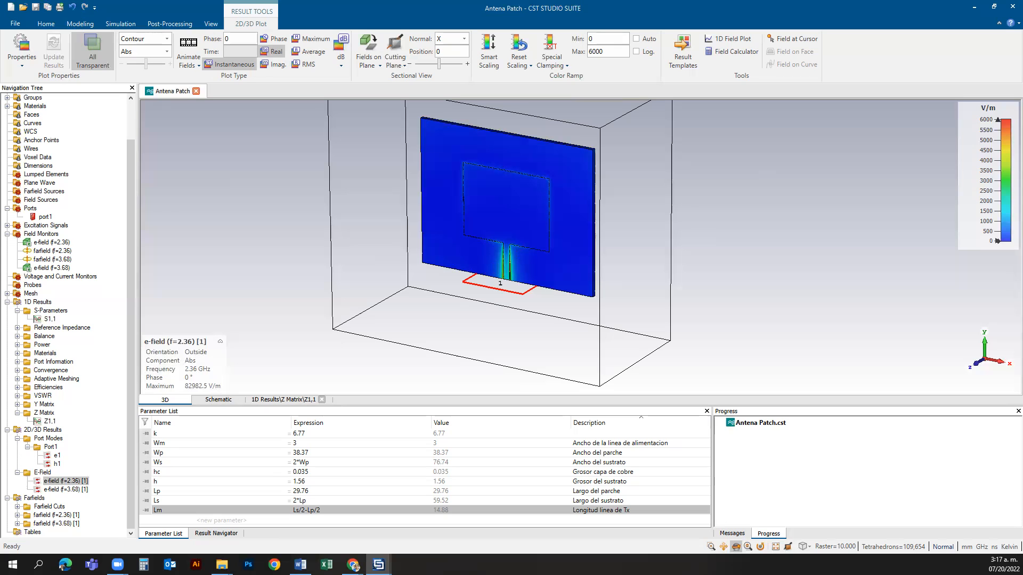
- Display the 3.68 GHz e-field result, examine the field around the patch edges and feed line, and switch to Word
{"action": "left_click", "coordinate": [65, 490]}
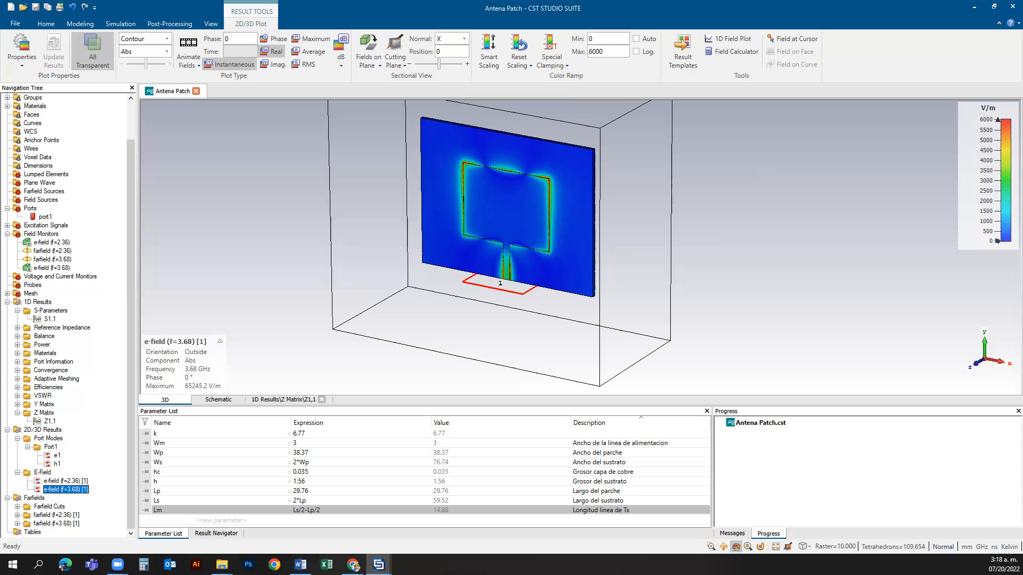
{"action": "scroll", "coordinate": [648, 239], "scroll_direction": "down", "scroll_amount": 4}
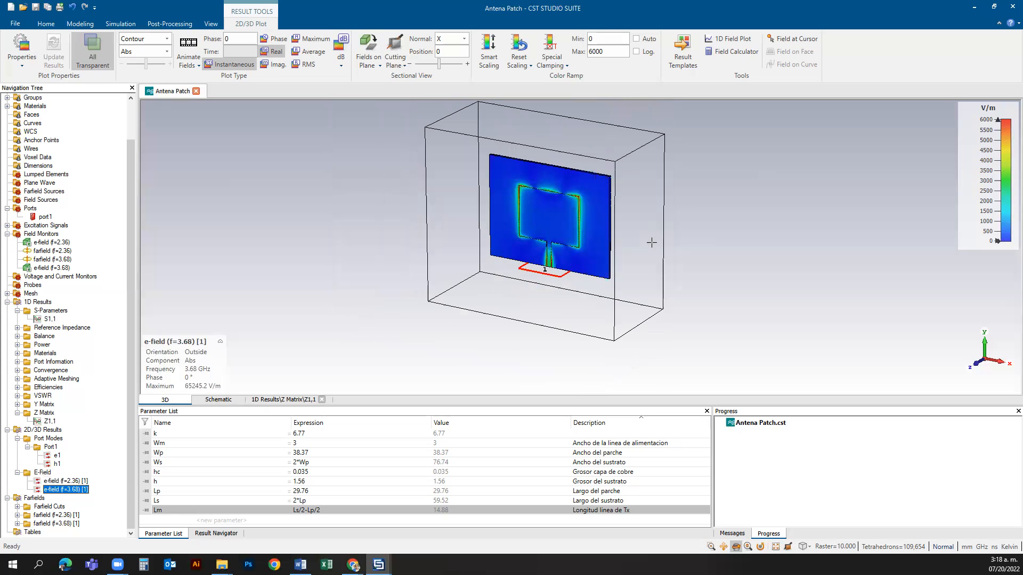
{"action": "scroll", "coordinate": [651, 242], "scroll_direction": "up", "scroll_amount": 1}
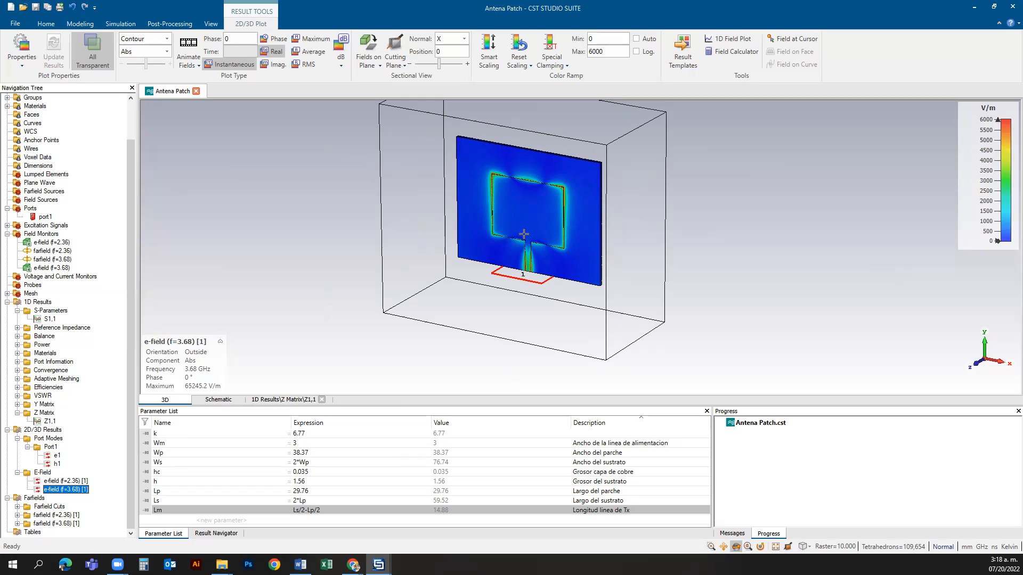
{"action": "mouse_move", "coordinate": [208, 380]}
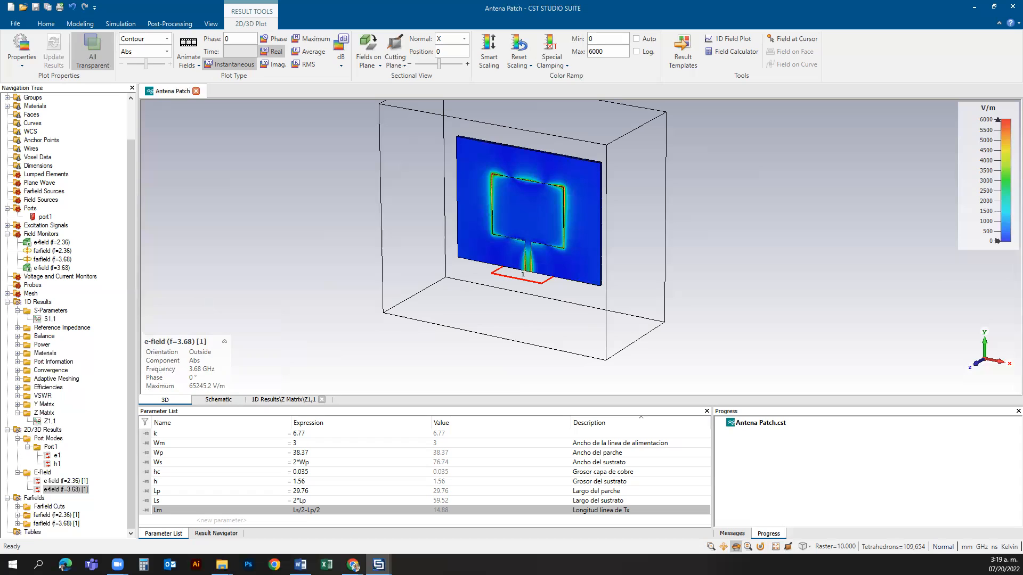
{"action": "left_click", "coordinate": [300, 564]}
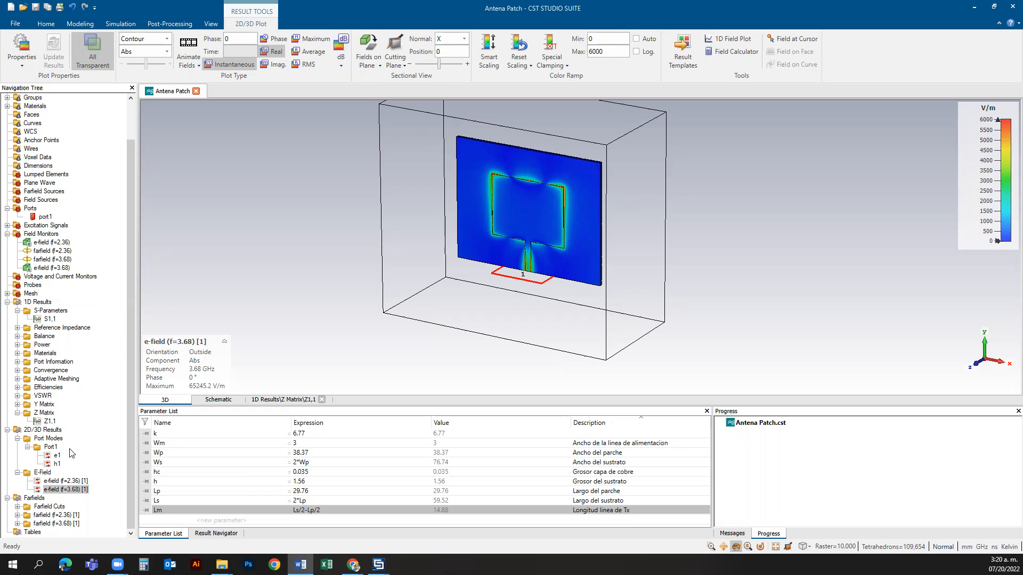
- Display the 2.36 GHz farfield directivity as a 3D plot and examine the radiation pattern around the antenna from several angles
{"action": "left_click", "coordinate": [66, 514]}
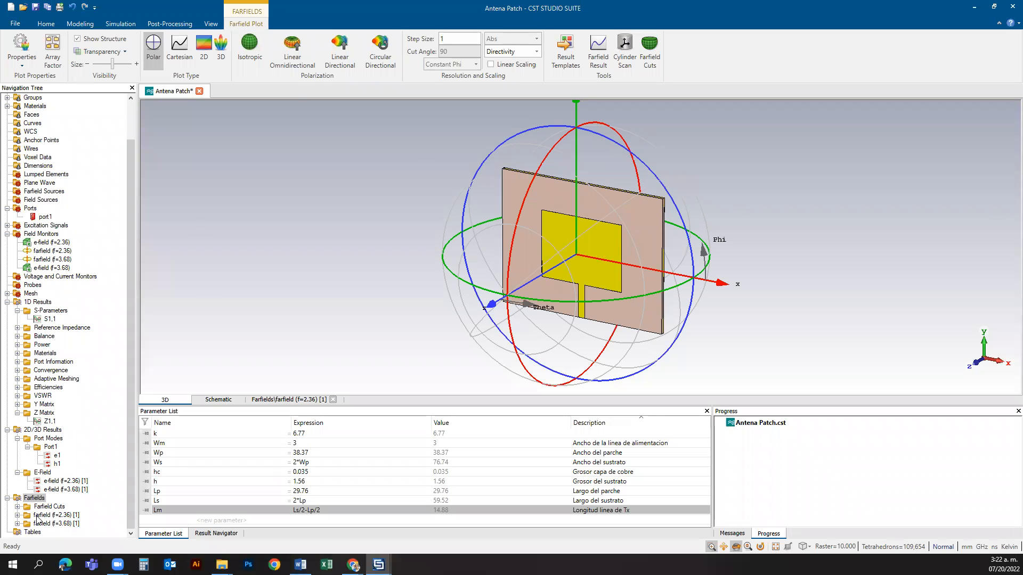
{"action": "left_click", "coordinate": [72, 515]}
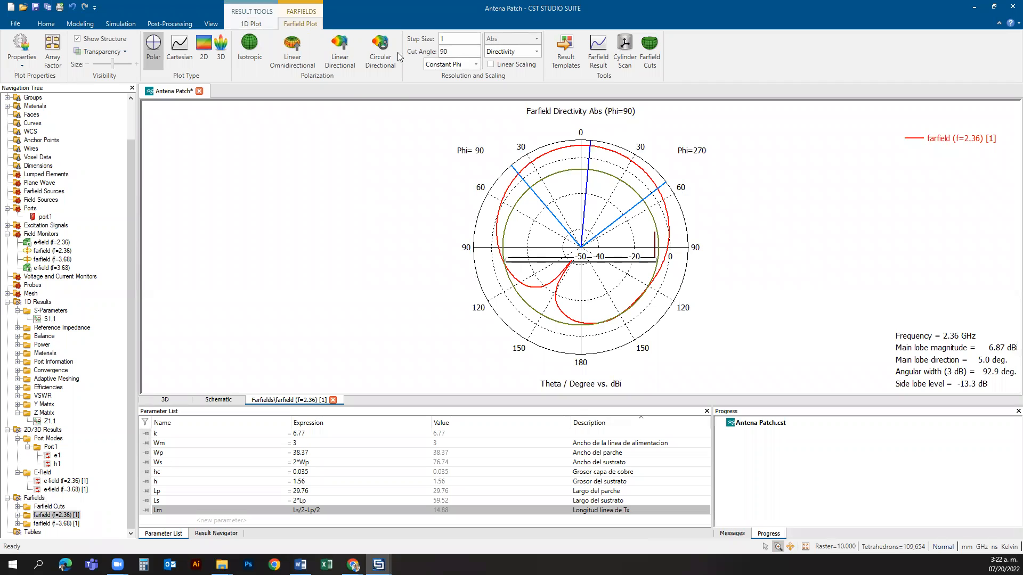
{"action": "left_click", "coordinate": [221, 47]}
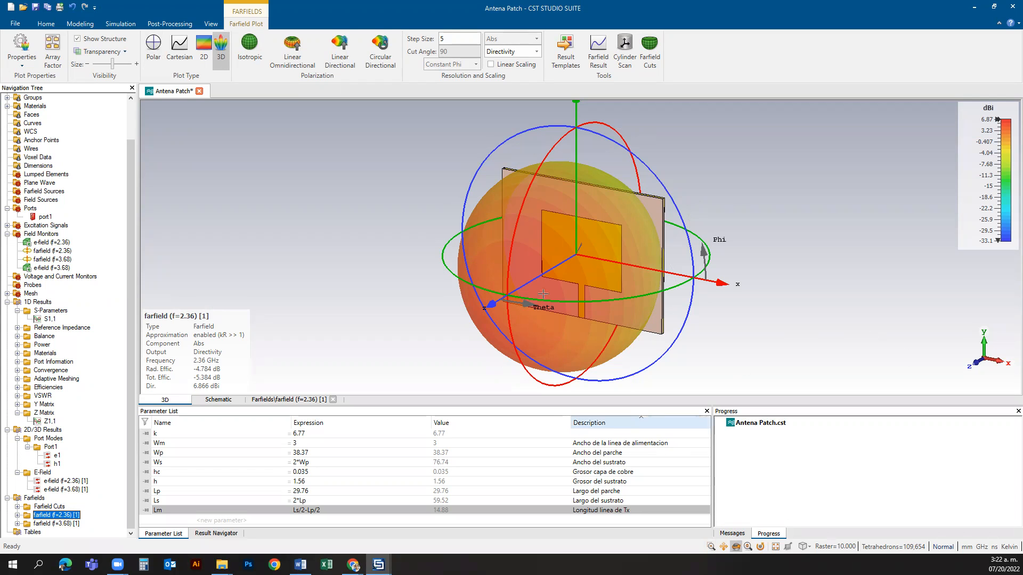
{"action": "left_click", "coordinate": [741, 548]}
{"action": "left_click_drag", "start_coordinate": [616, 354], "coordinate": [680, 269]}
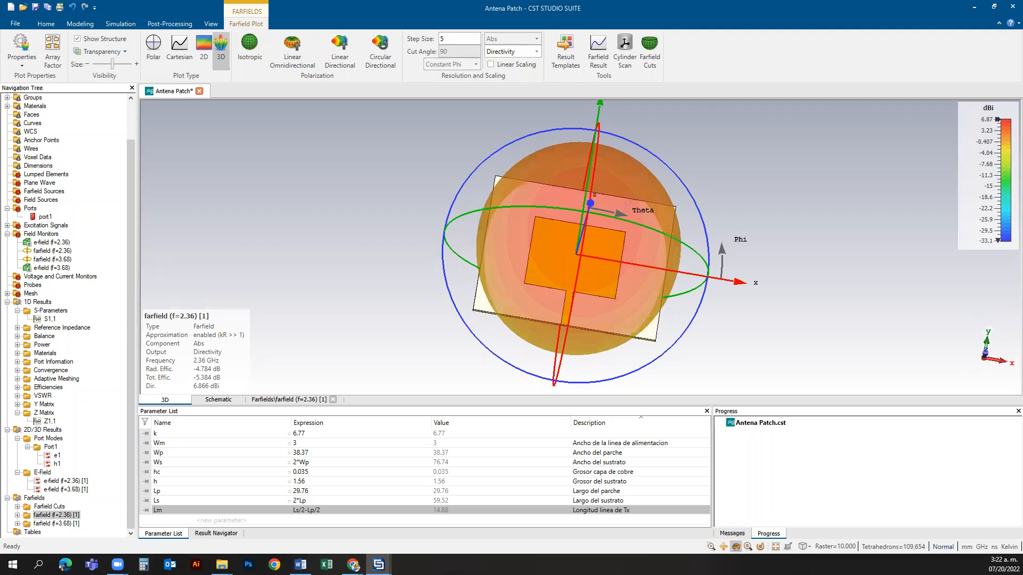
{"action": "left_click", "coordinate": [761, 547]}
{"action": "left_click_drag", "start_coordinate": [532, 285], "coordinate": [527, 292]}
{"action": "mouse_move", "coordinate": [561, 332]}
{"action": "left_mouse_down"}
{"action": "mouse_move", "coordinate": [548, 347]}
{"action": "mouse_move", "coordinate": [599, 351]}
{"action": "mouse_move", "coordinate": [693, 328]}
{"action": "mouse_move", "coordinate": [676, 317]}
{"action": "left_mouse_up"}
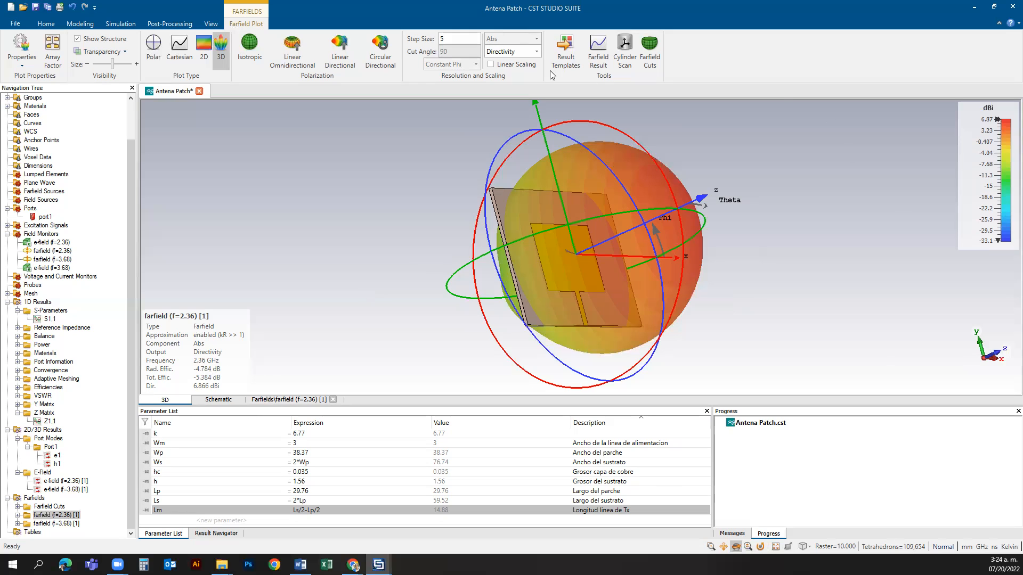
- Change the farfield quantity to Gain (IEEE) and view the polar patterns at 2.36 GHz and 3.68 GHz
{"action": "left_click", "coordinate": [534, 51]}
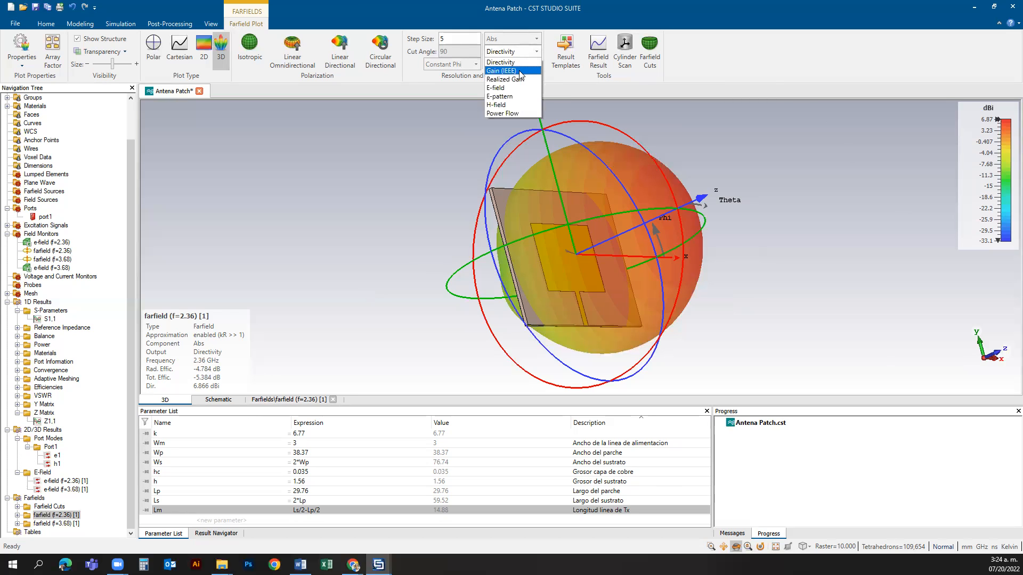
{"action": "left_click", "coordinate": [520, 71]}
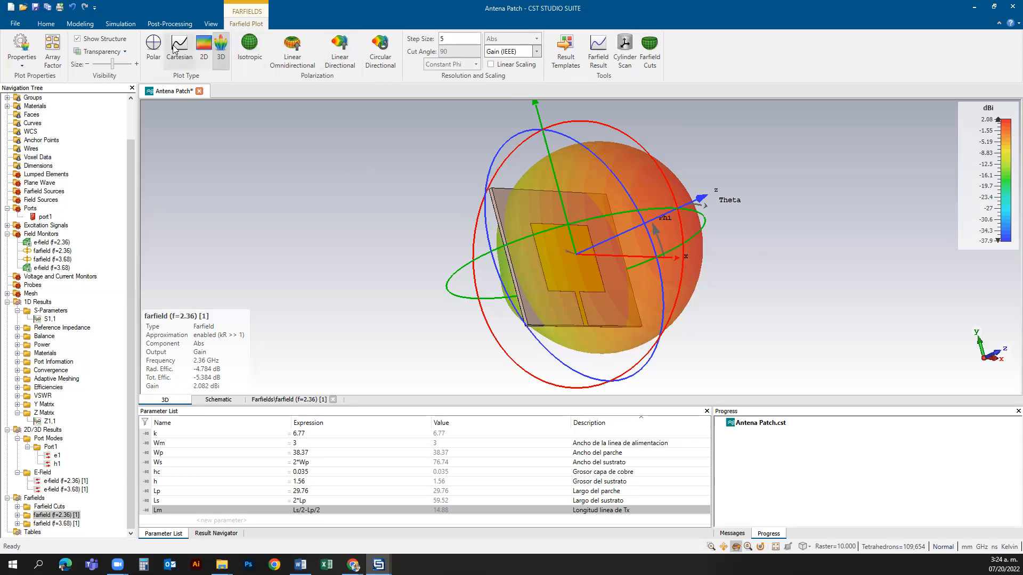
{"action": "left_click", "coordinate": [154, 45]}
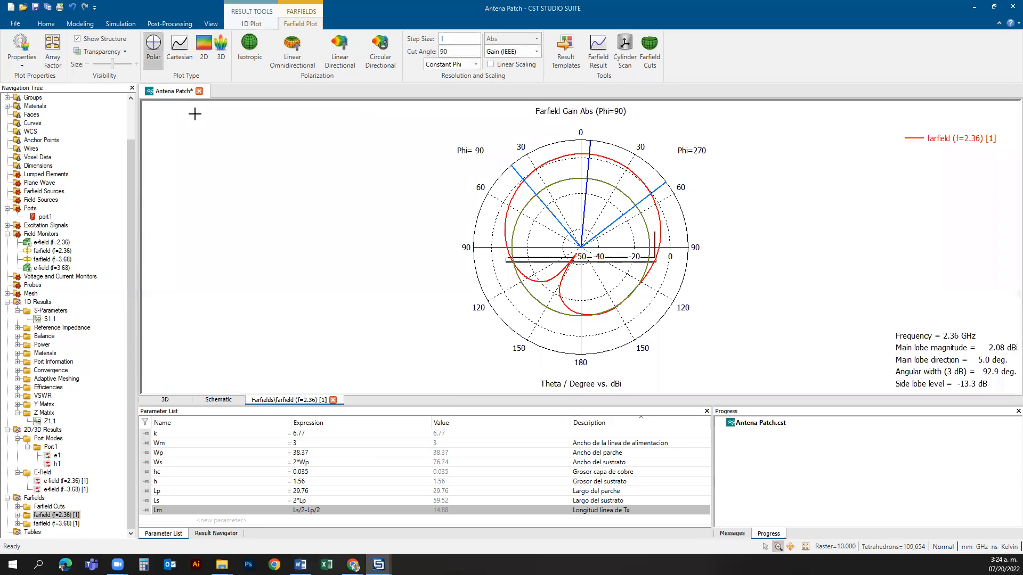
{"action": "left_click", "coordinate": [69, 524]}
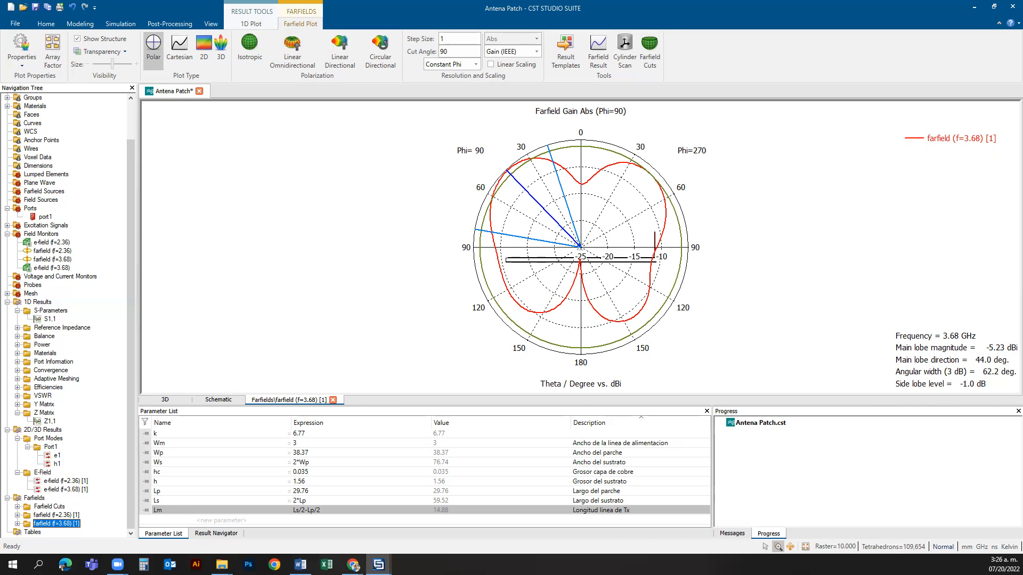
- Place curve markers on S1,1 near -10 dB on both sides of the second resonance, at about 3.65 and 3.72 GHz
{"action": "left_click", "coordinate": [51, 319]}
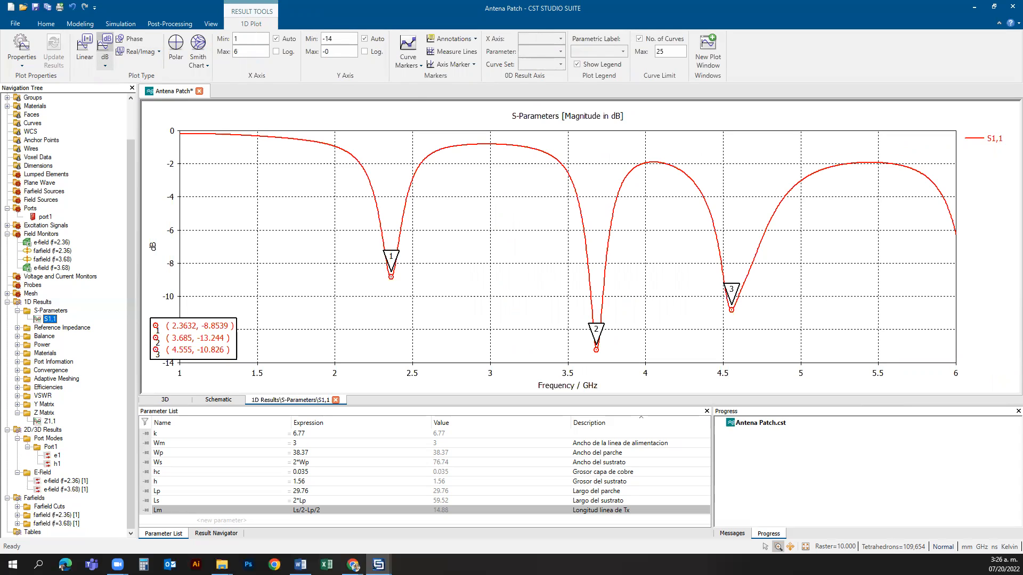
{"action": "left_click", "coordinate": [410, 46]}
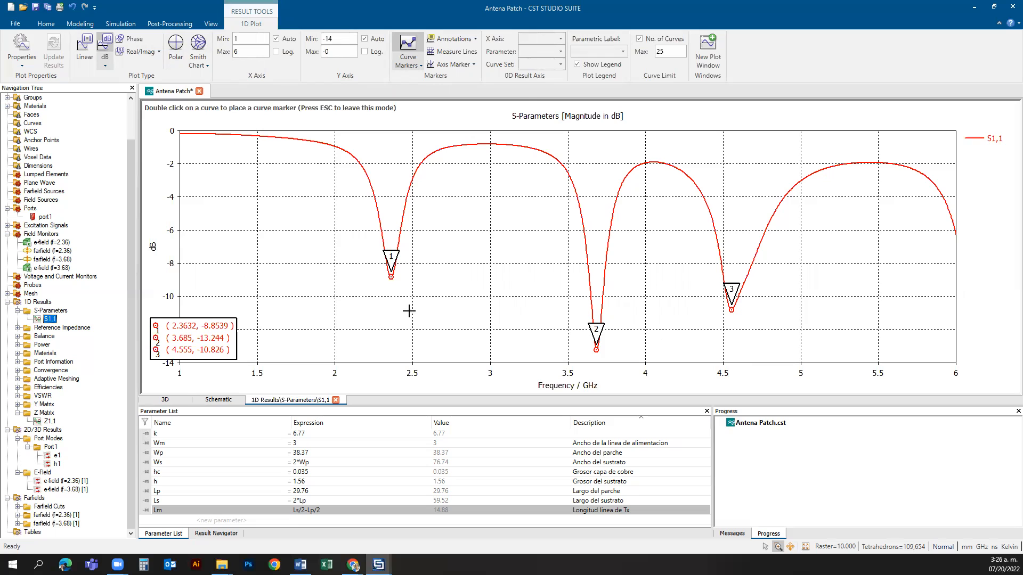
{"action": "double_click", "coordinate": [591, 297]}
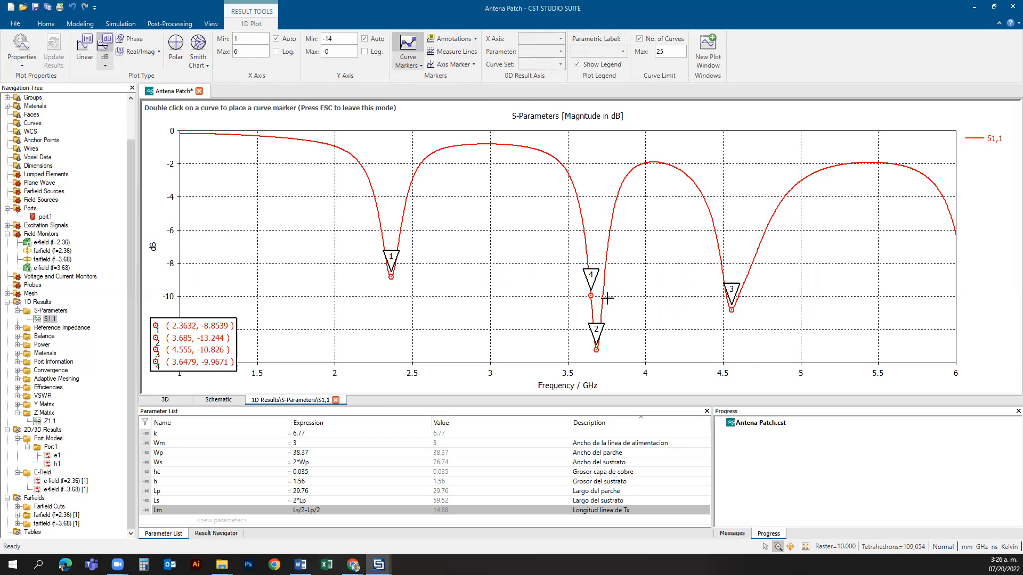
{"action": "double_click", "coordinate": [602, 296]}
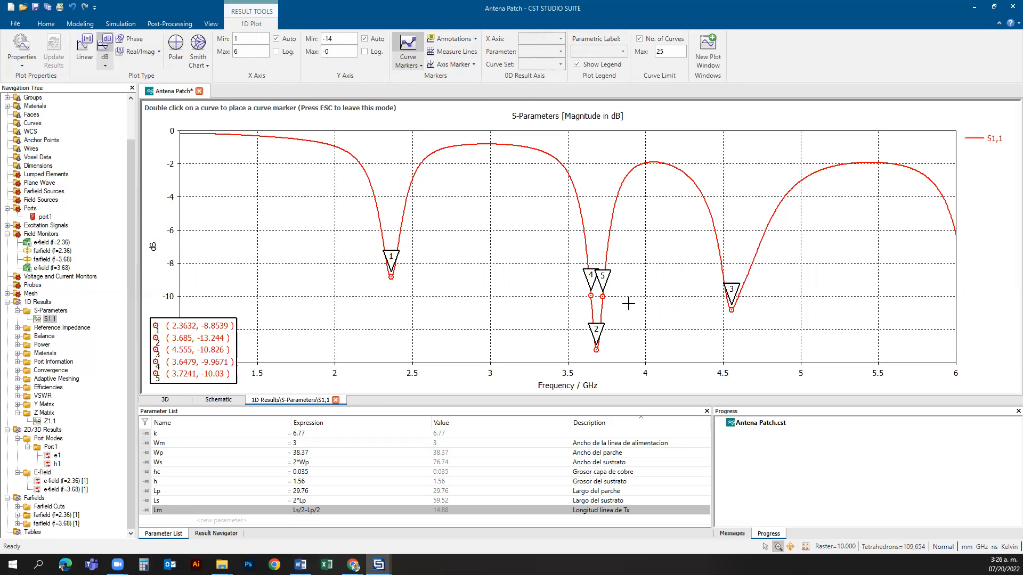